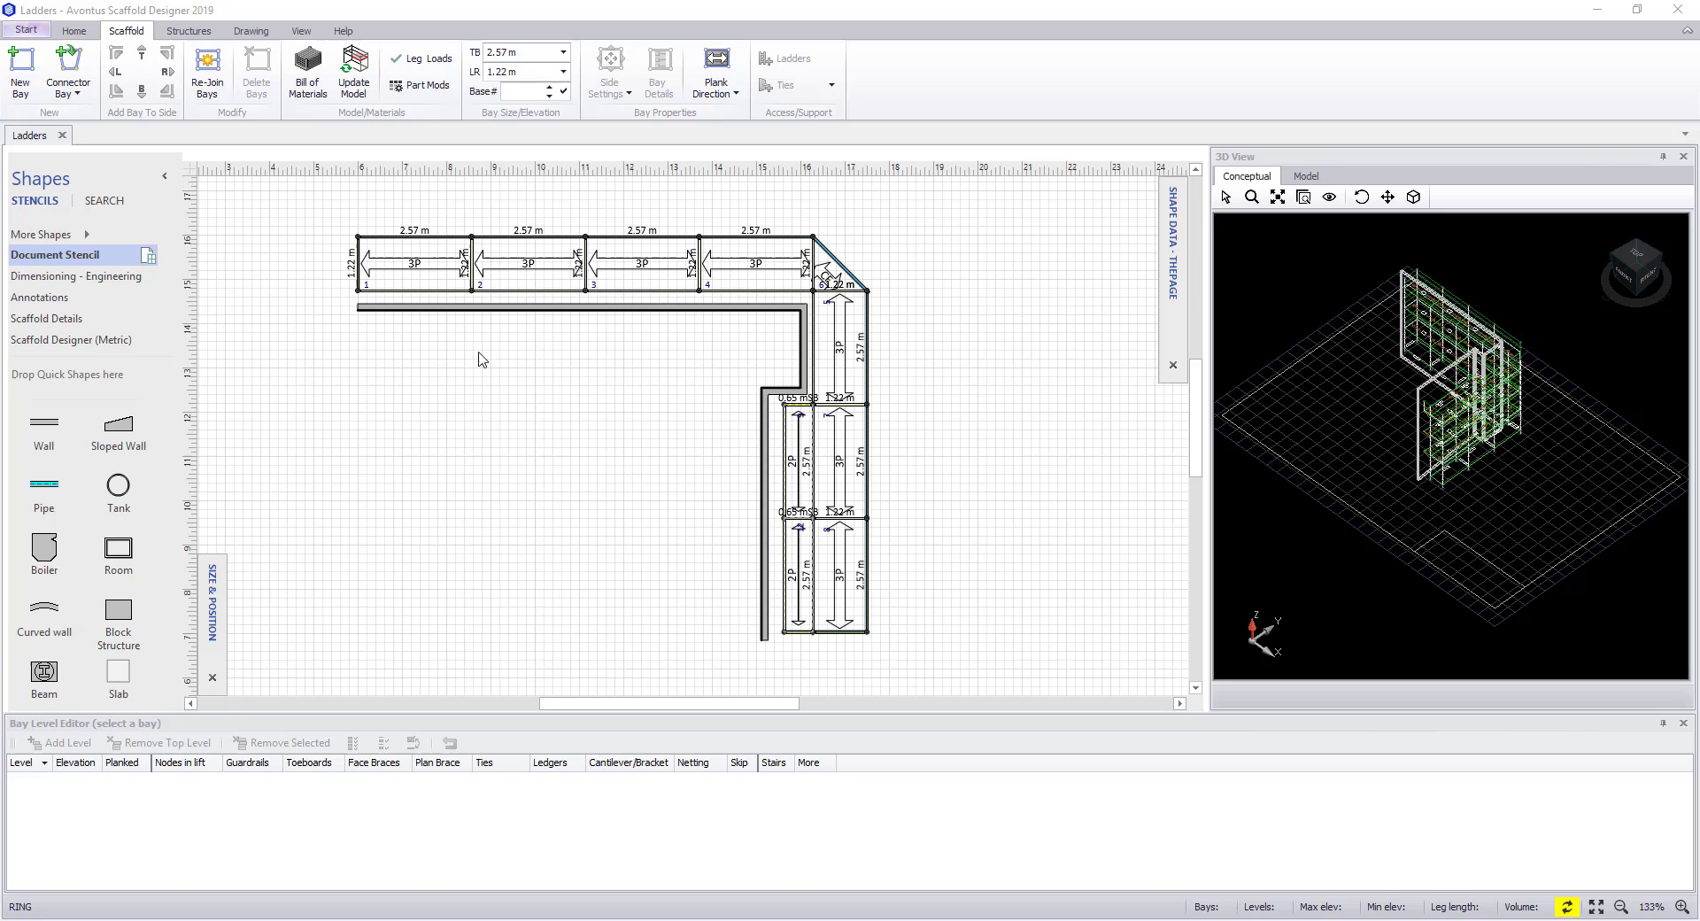
# Select the first bay of the top run and bring up its Scaffold Ladders settings.
pyautogui.click(429, 268)
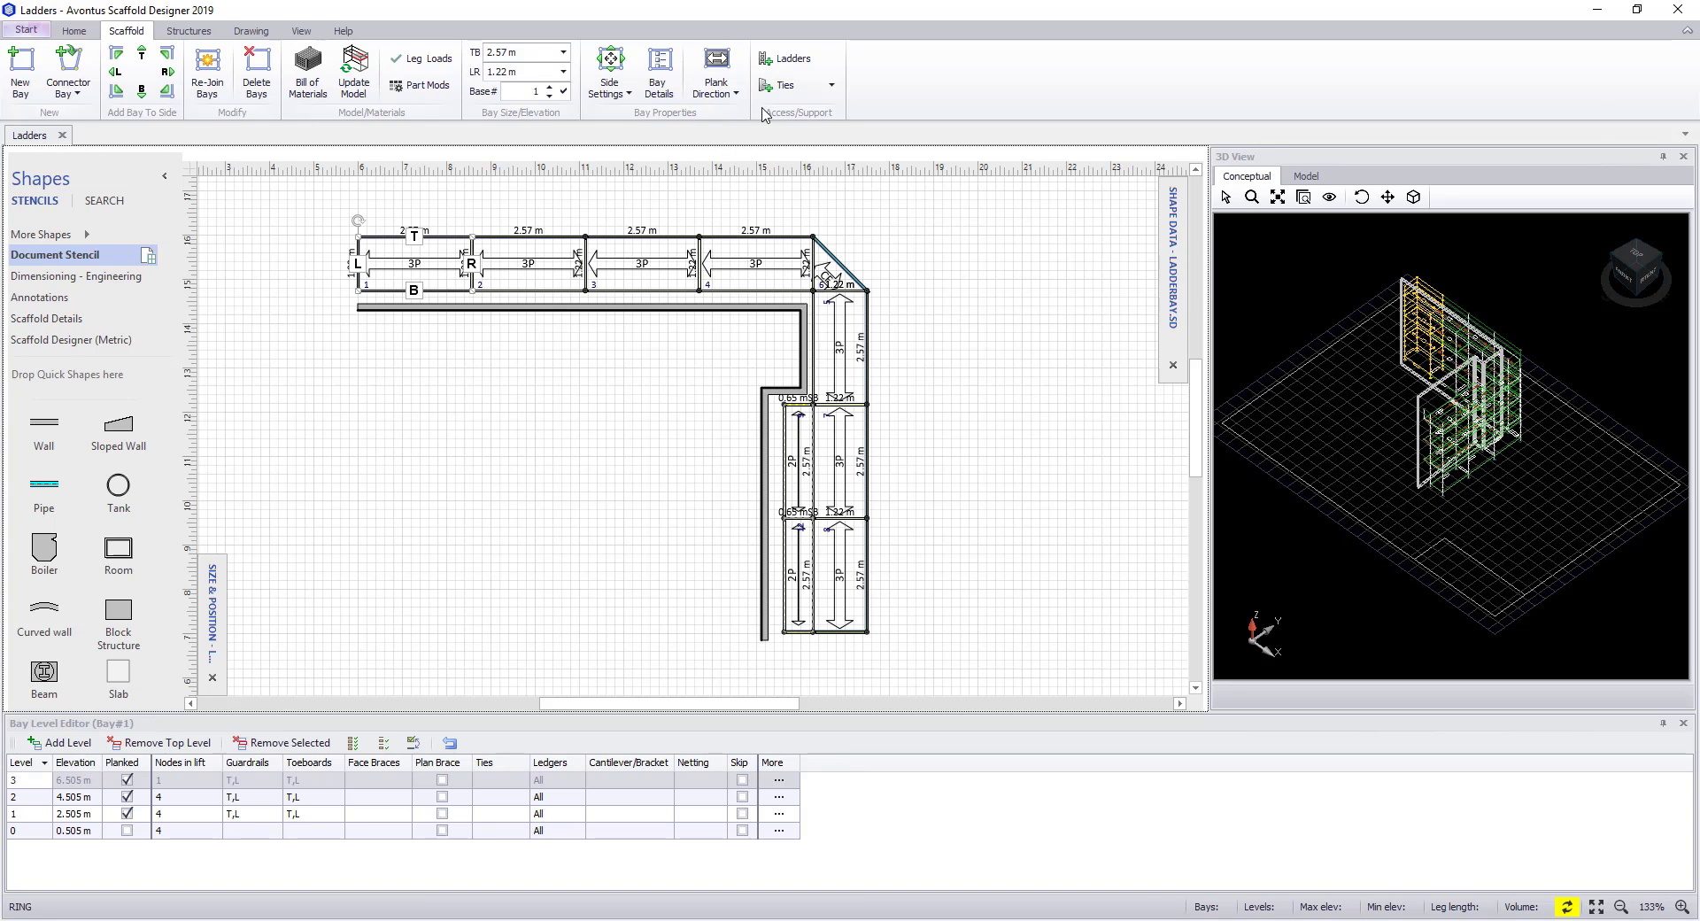
pyautogui.click(794, 60)
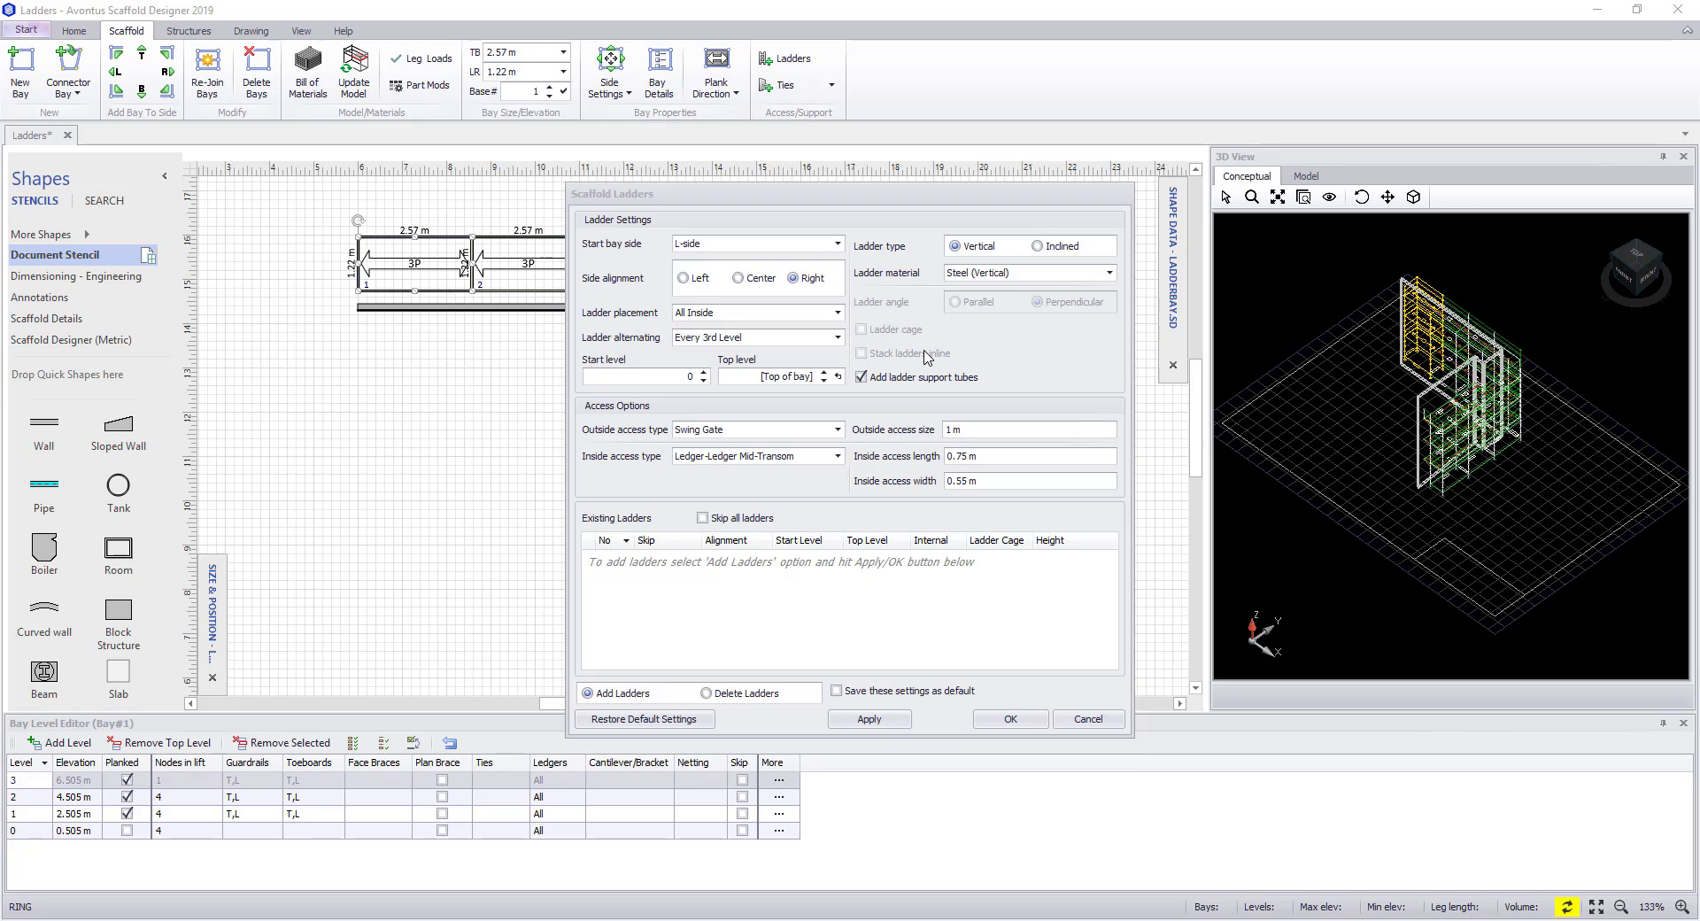
# Configure Steel (Vertical) ladders from the L-side, all outside, alternating None, without support tubes.
pyautogui.click(968, 249)
pyautogui.click(1108, 272)
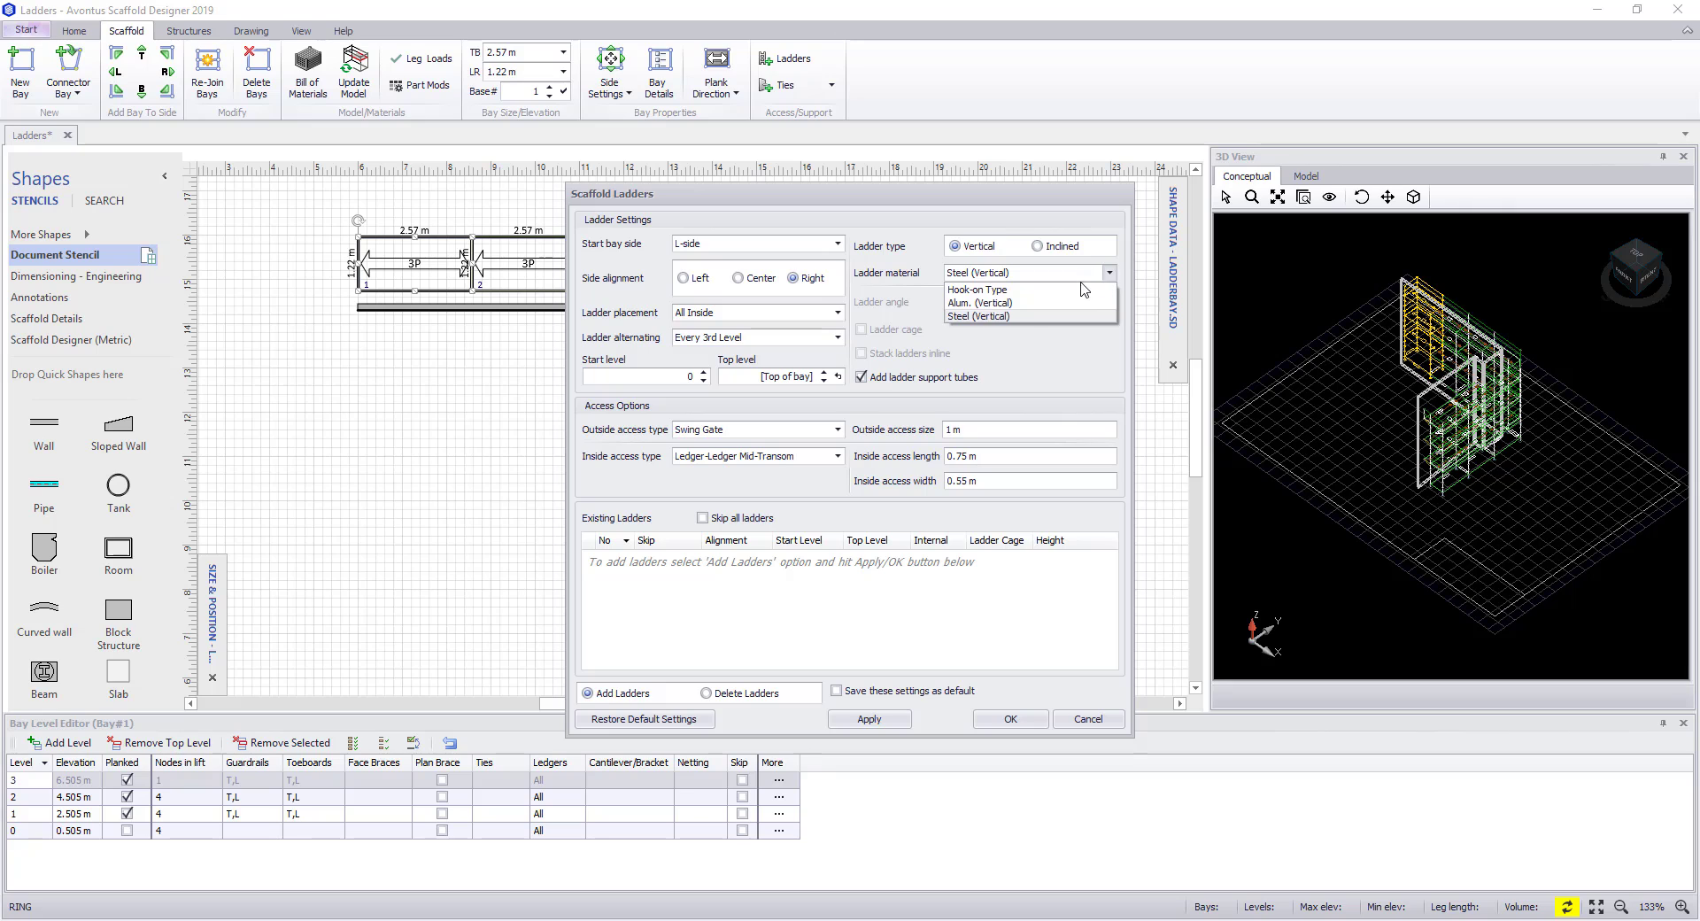
pyautogui.click(1019, 316)
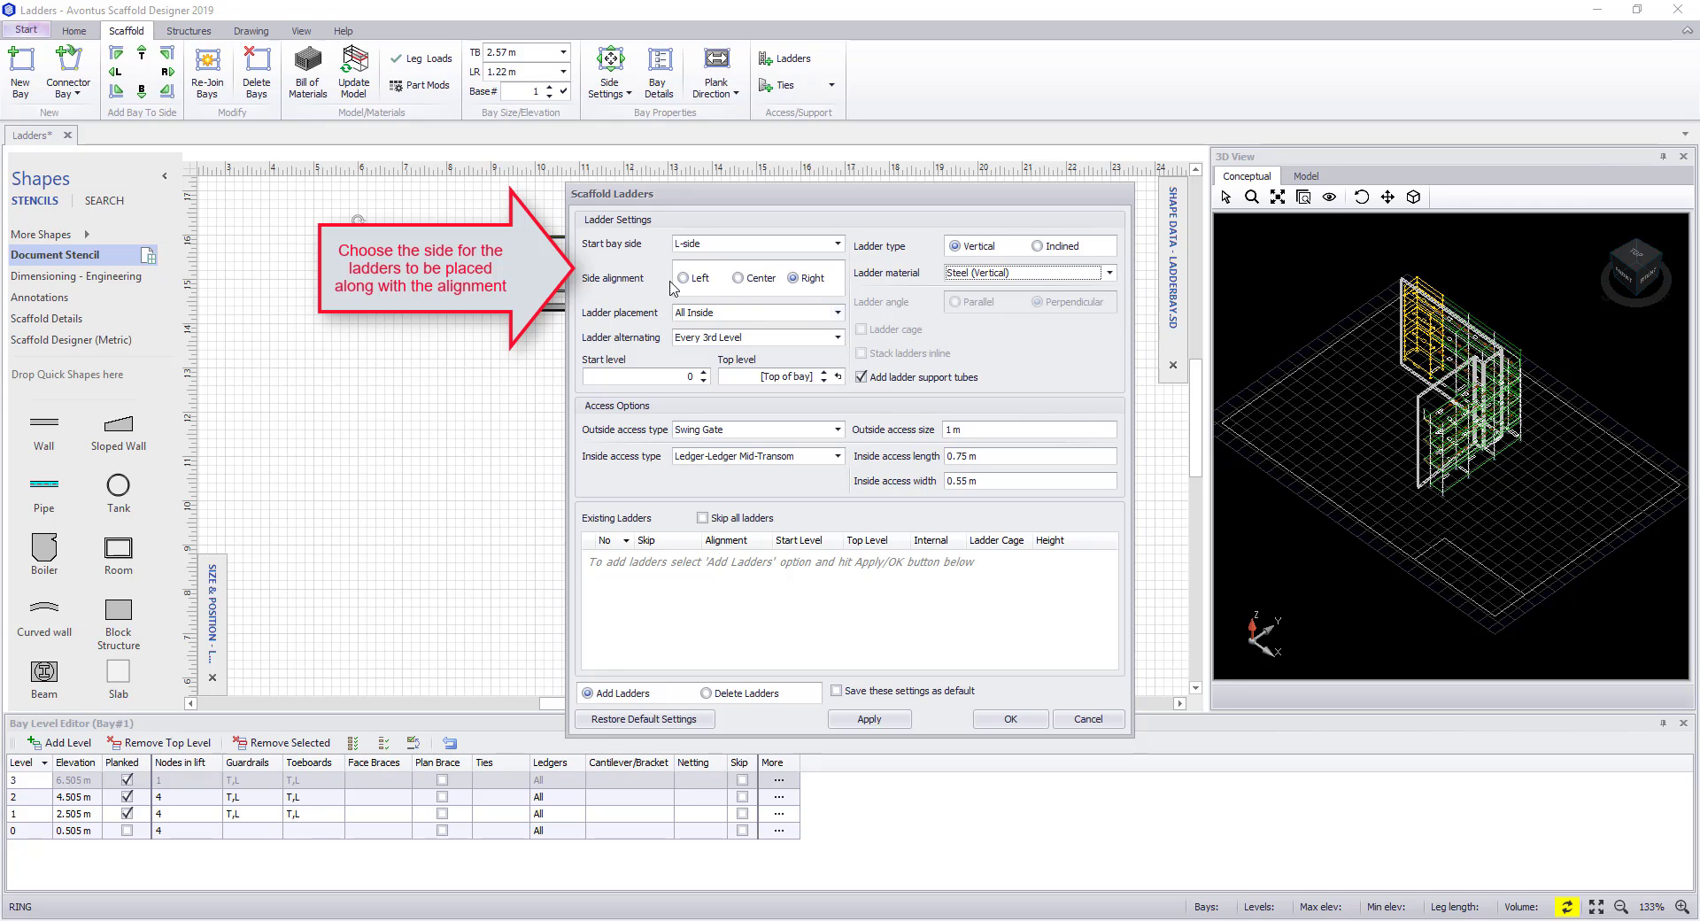
pyautogui.click(837, 244)
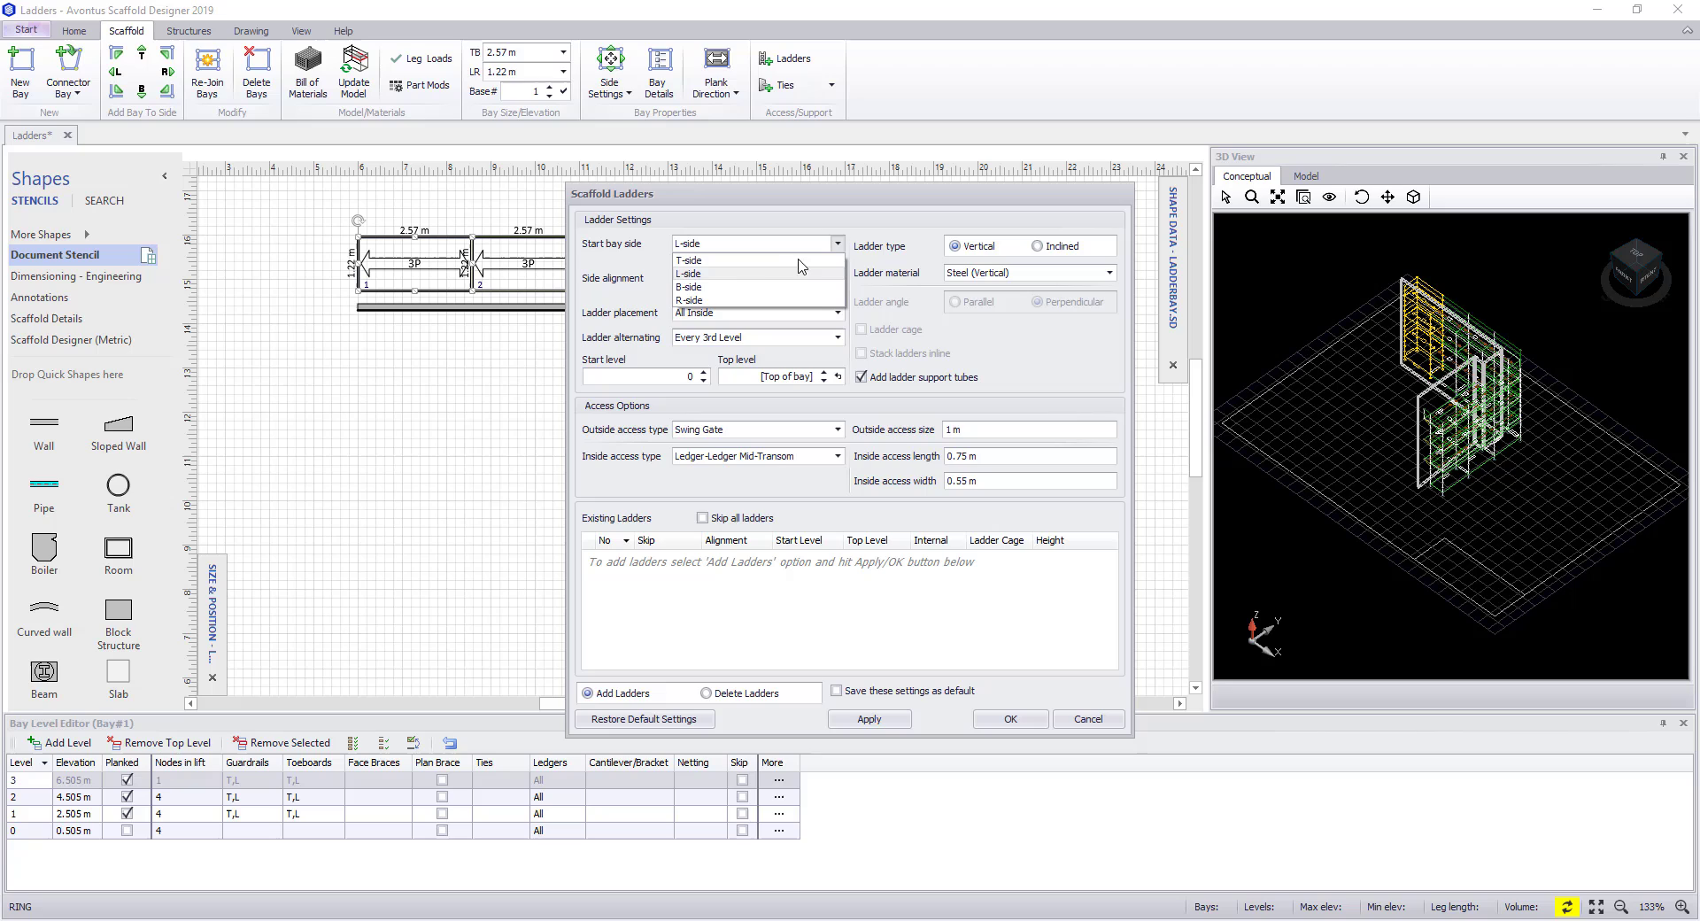
pyautogui.click(739, 274)
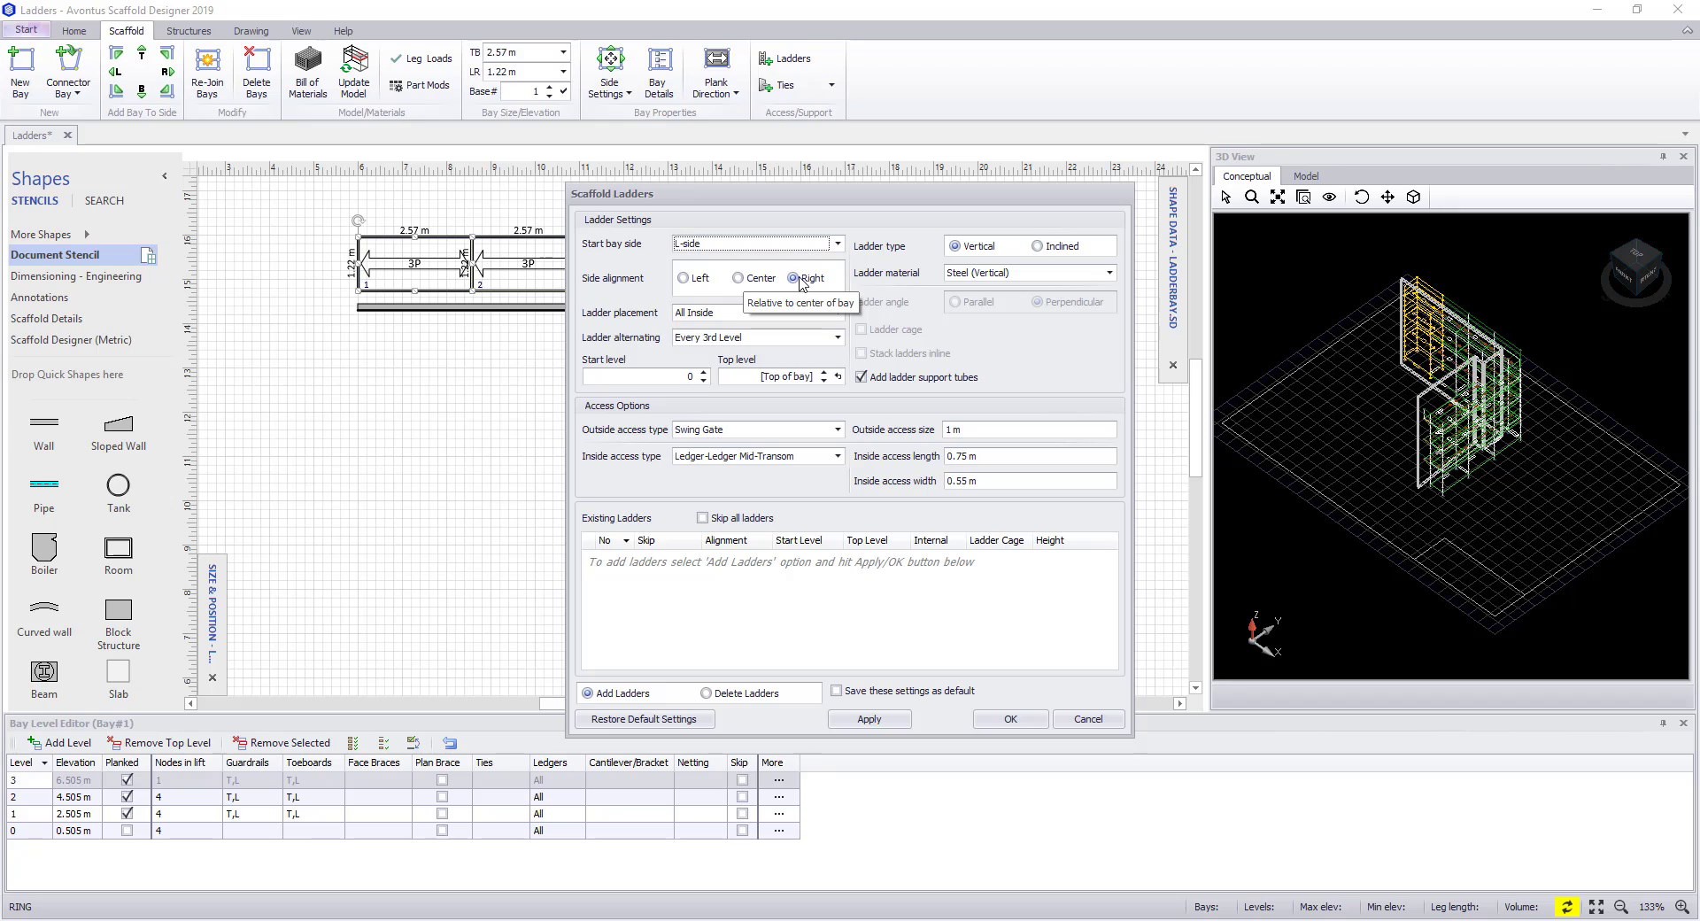
pyautogui.click(836, 312)
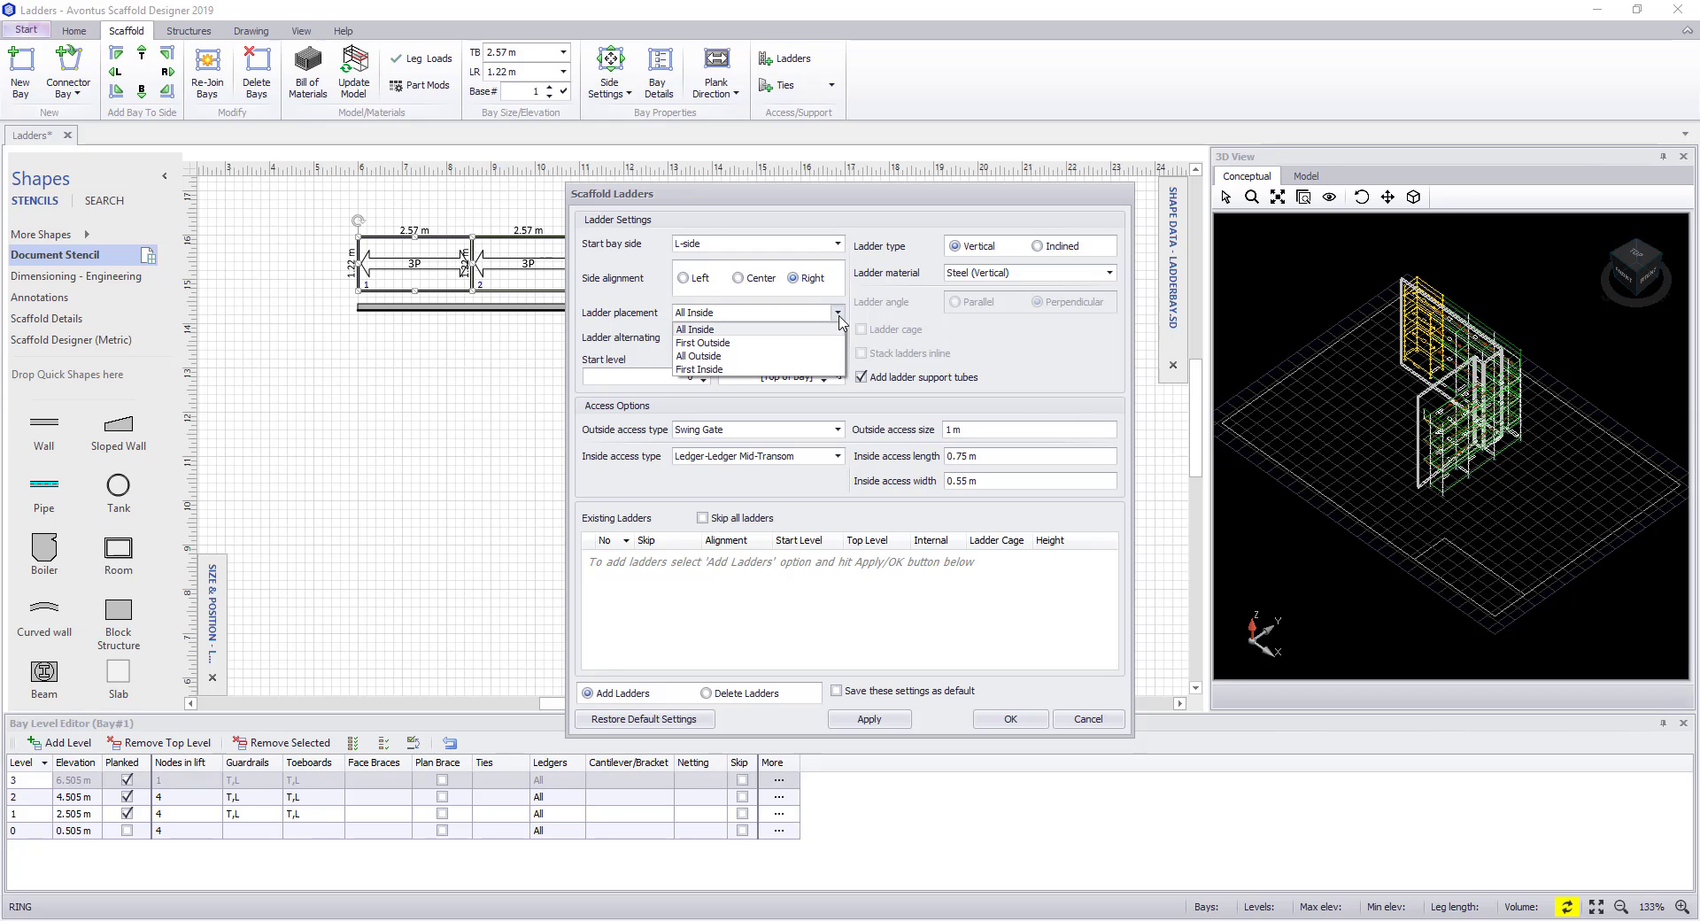
pyautogui.click(748, 356)
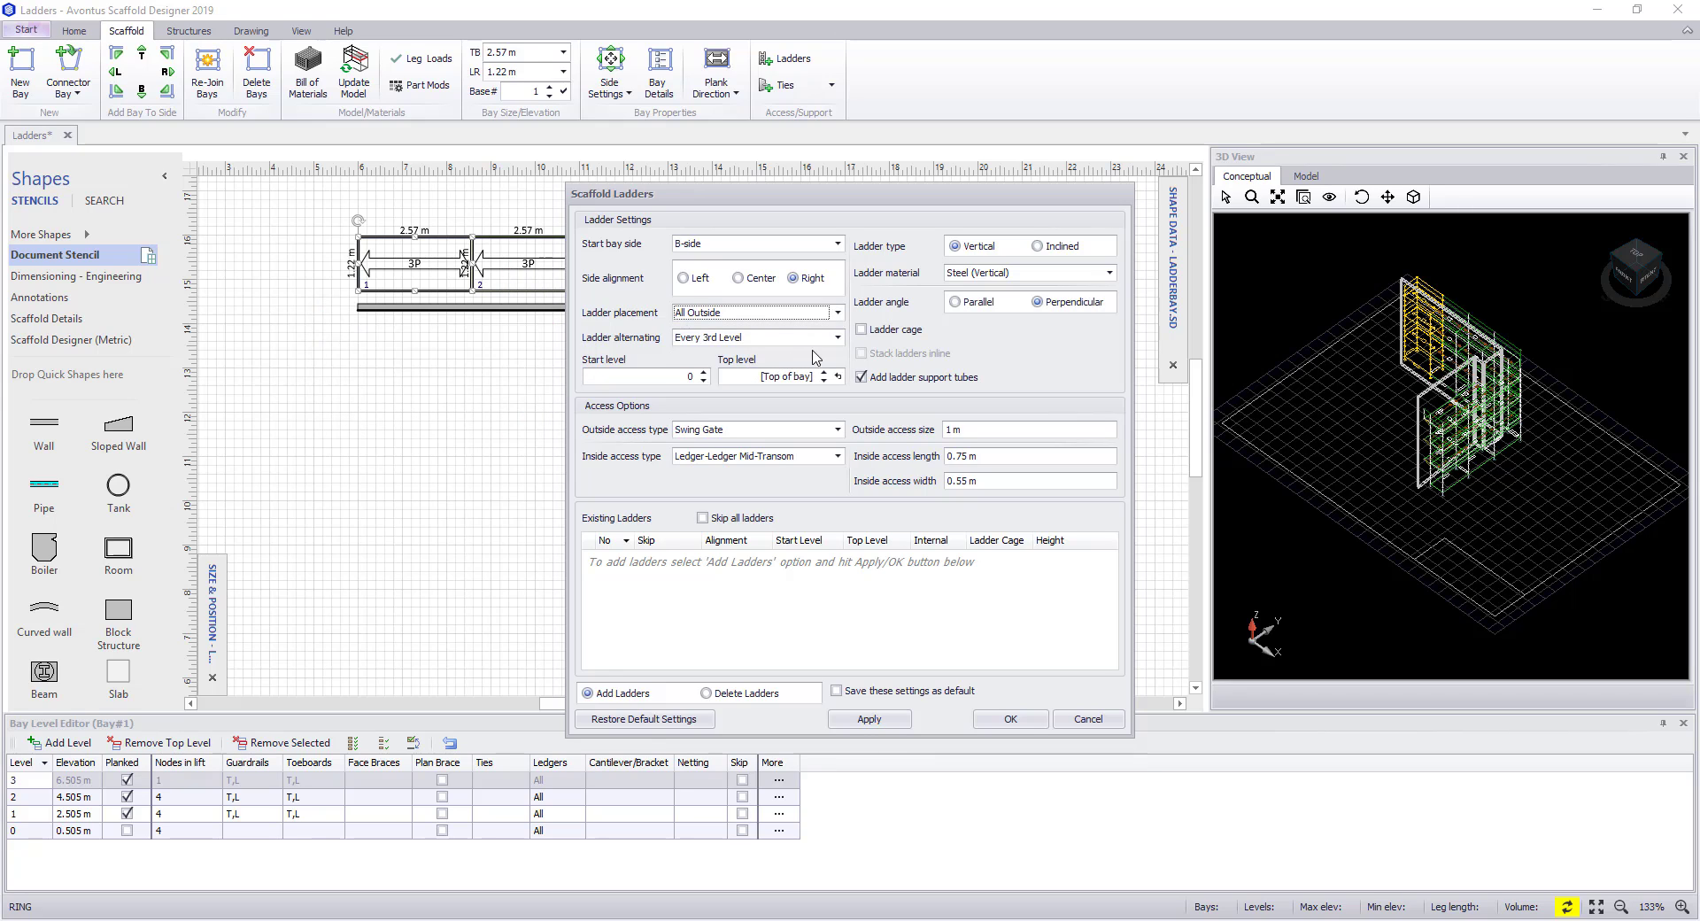
pyautogui.click(836, 338)
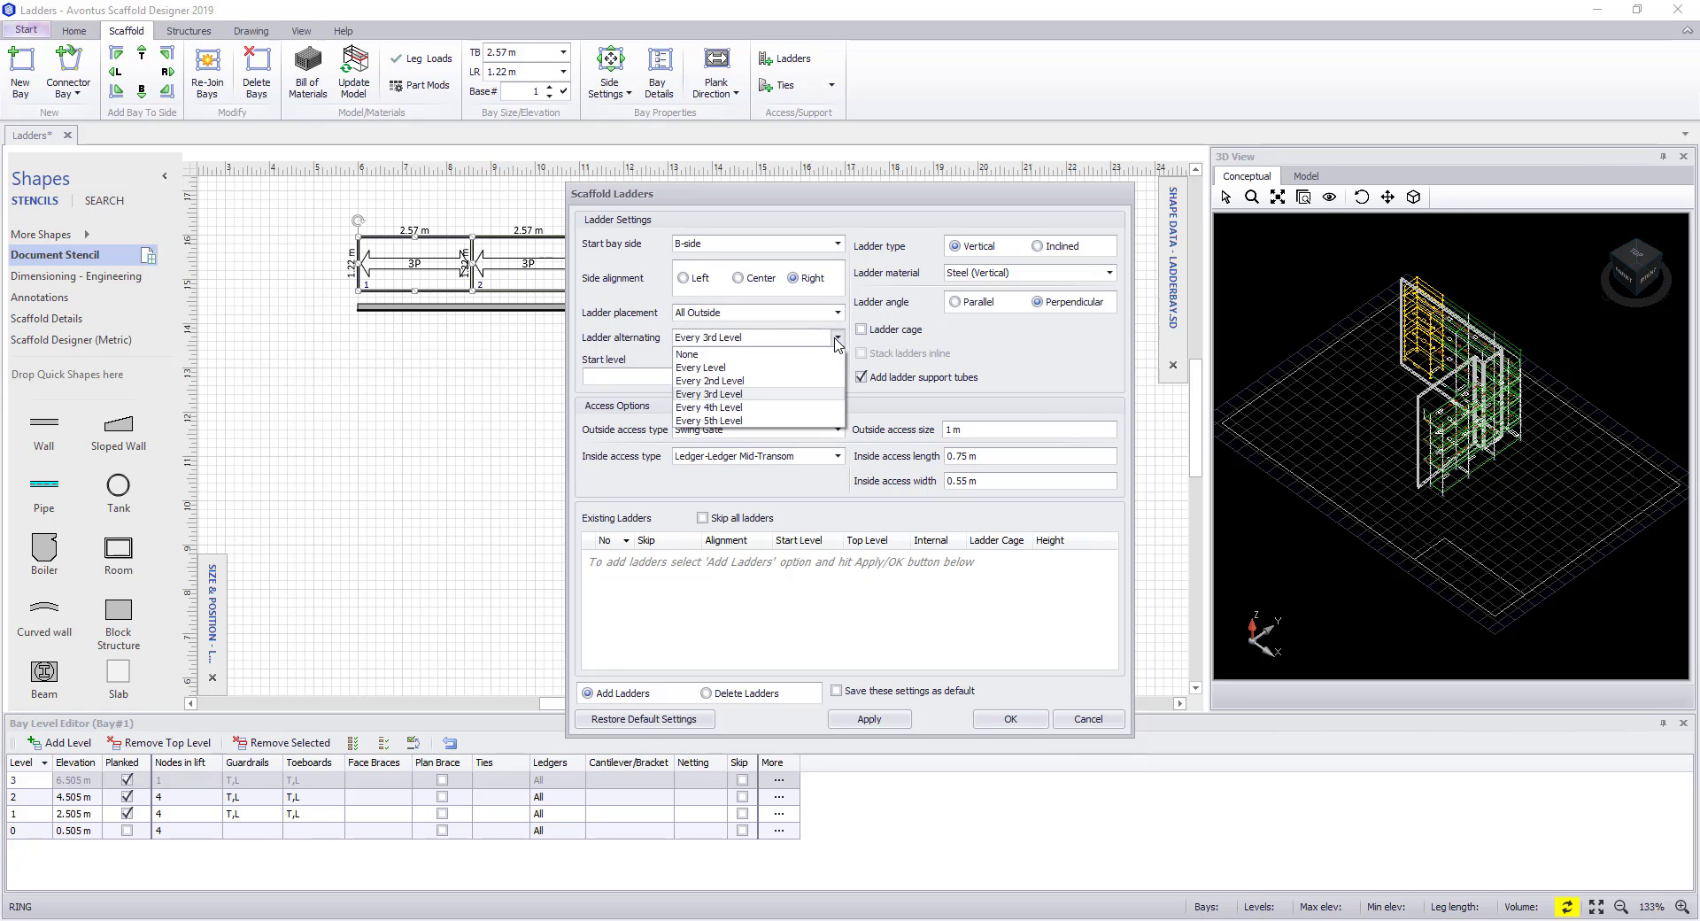
pyautogui.click(800, 355)
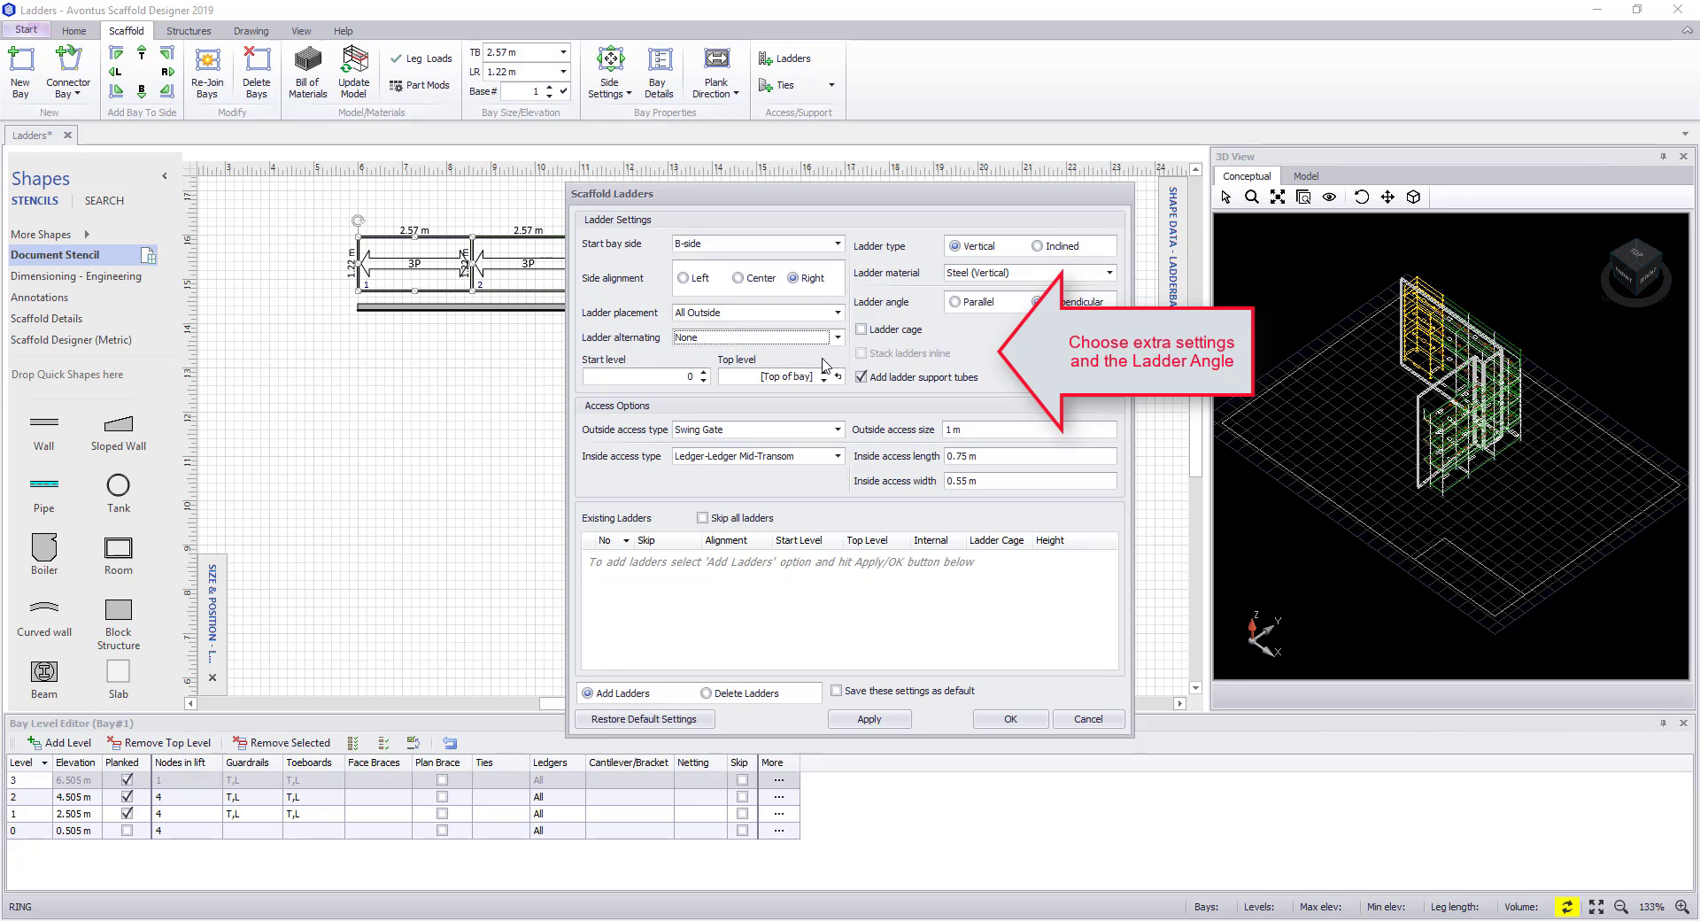
pyautogui.click(875, 378)
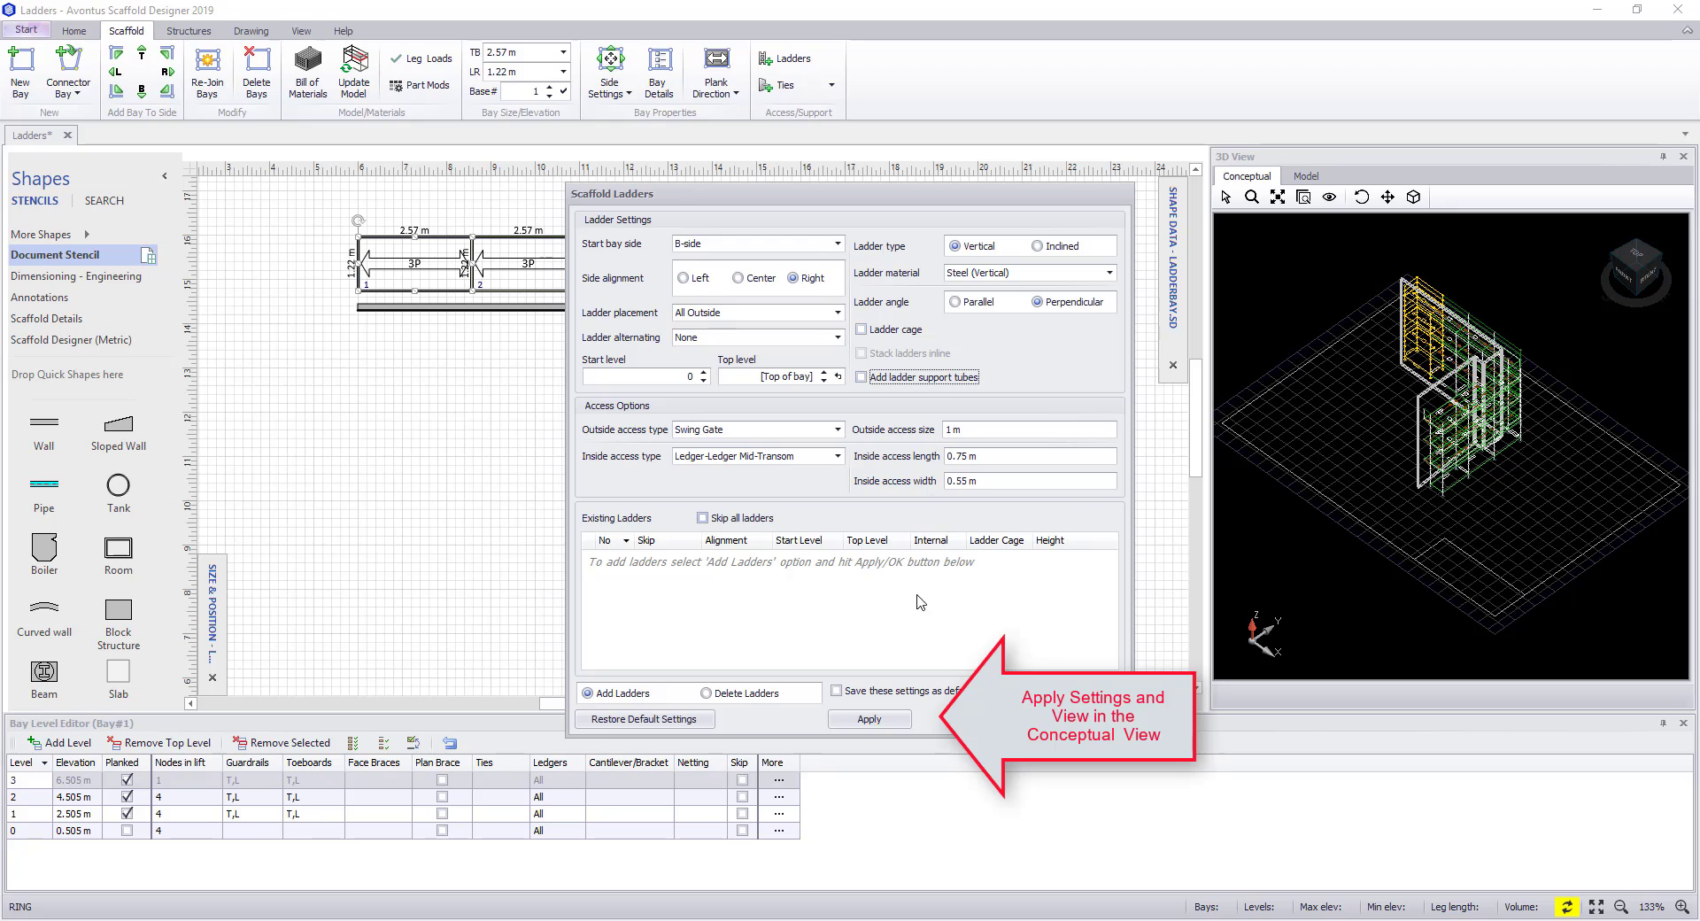
# Apply the ladder, then re-apply it from the L-side at Parallel angle, keeping Swing Gate outside access.
pyautogui.click(889, 724)
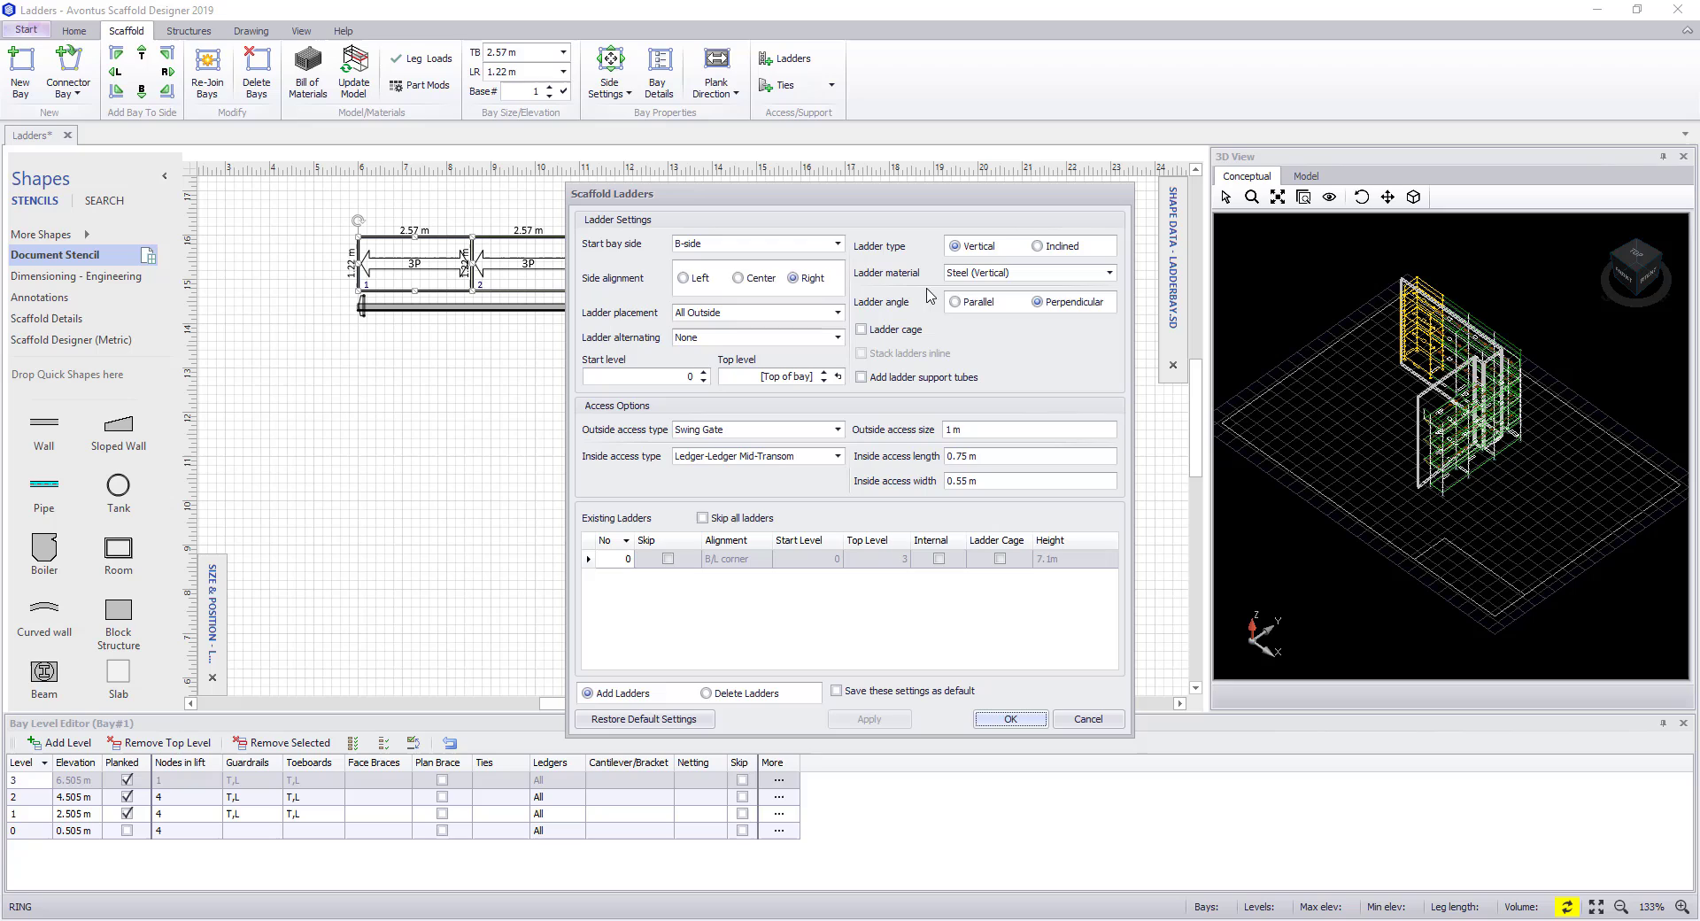
pyautogui.click(837, 244)
pyautogui.click(759, 274)
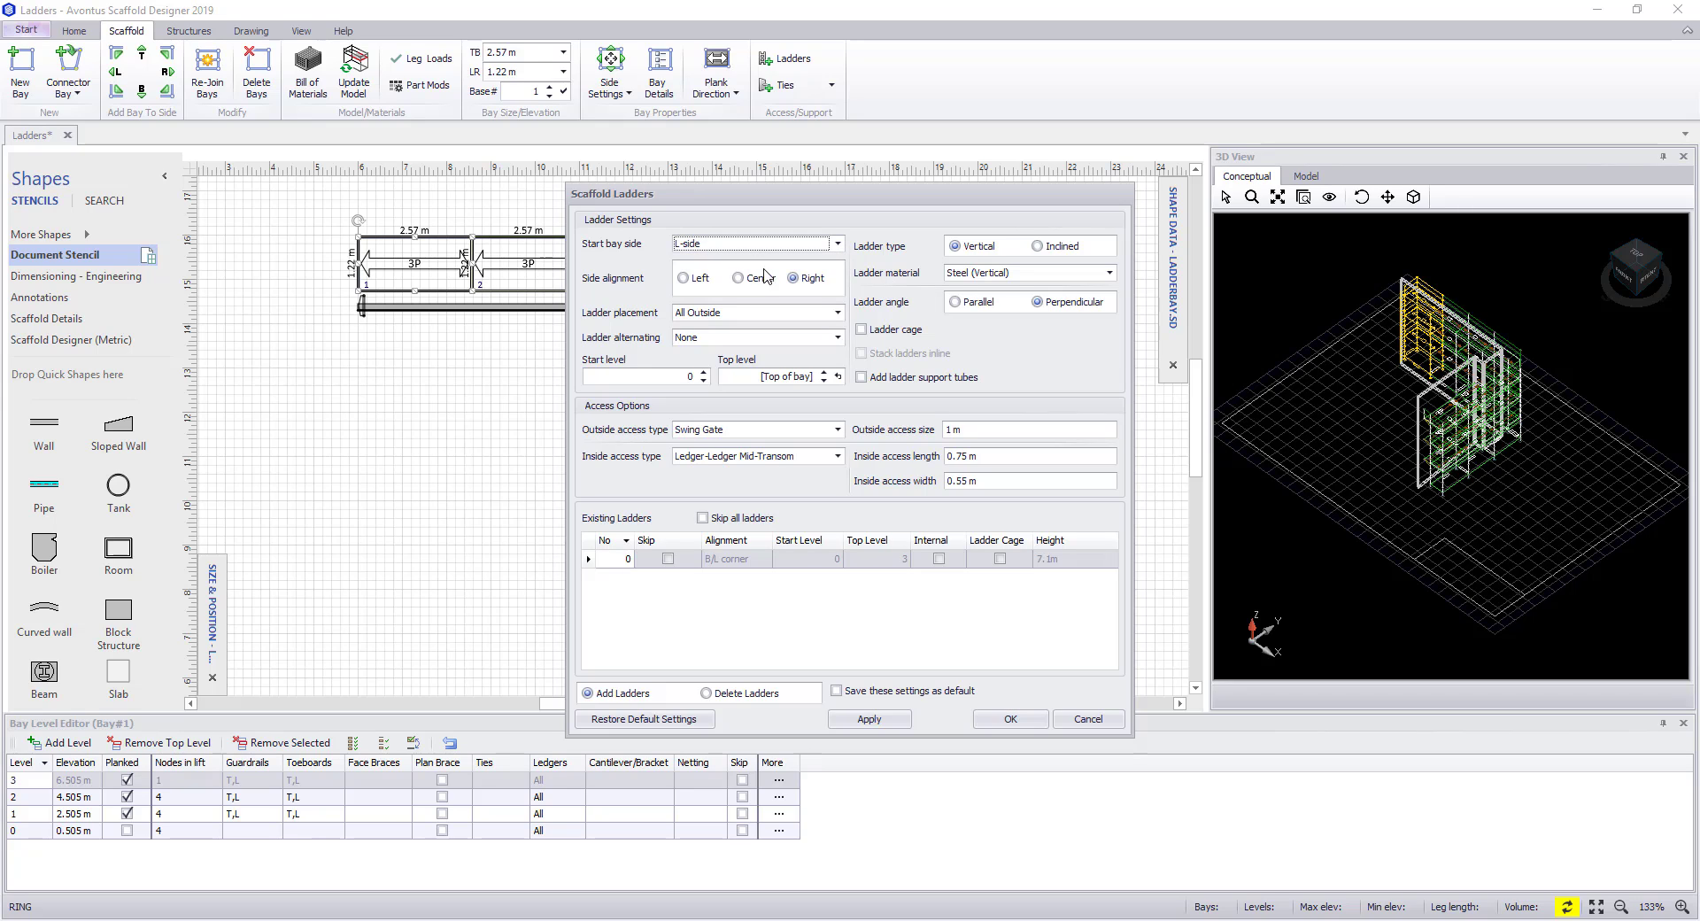
pyautogui.click(969, 306)
pyautogui.click(903, 718)
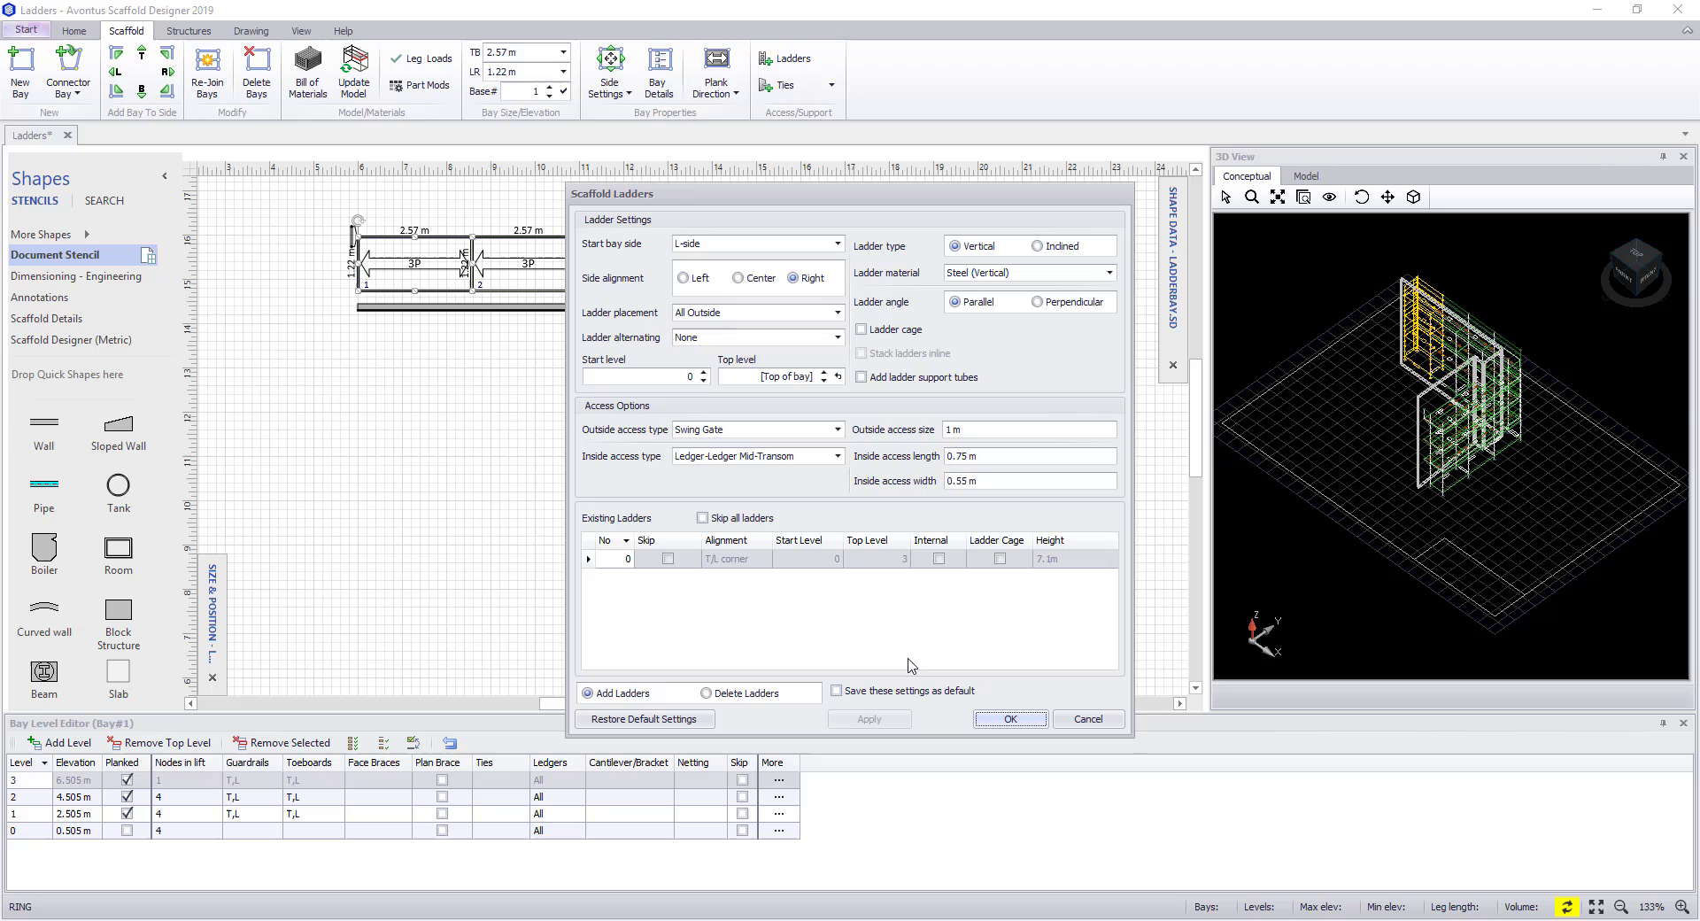
pyautogui.click(837, 429)
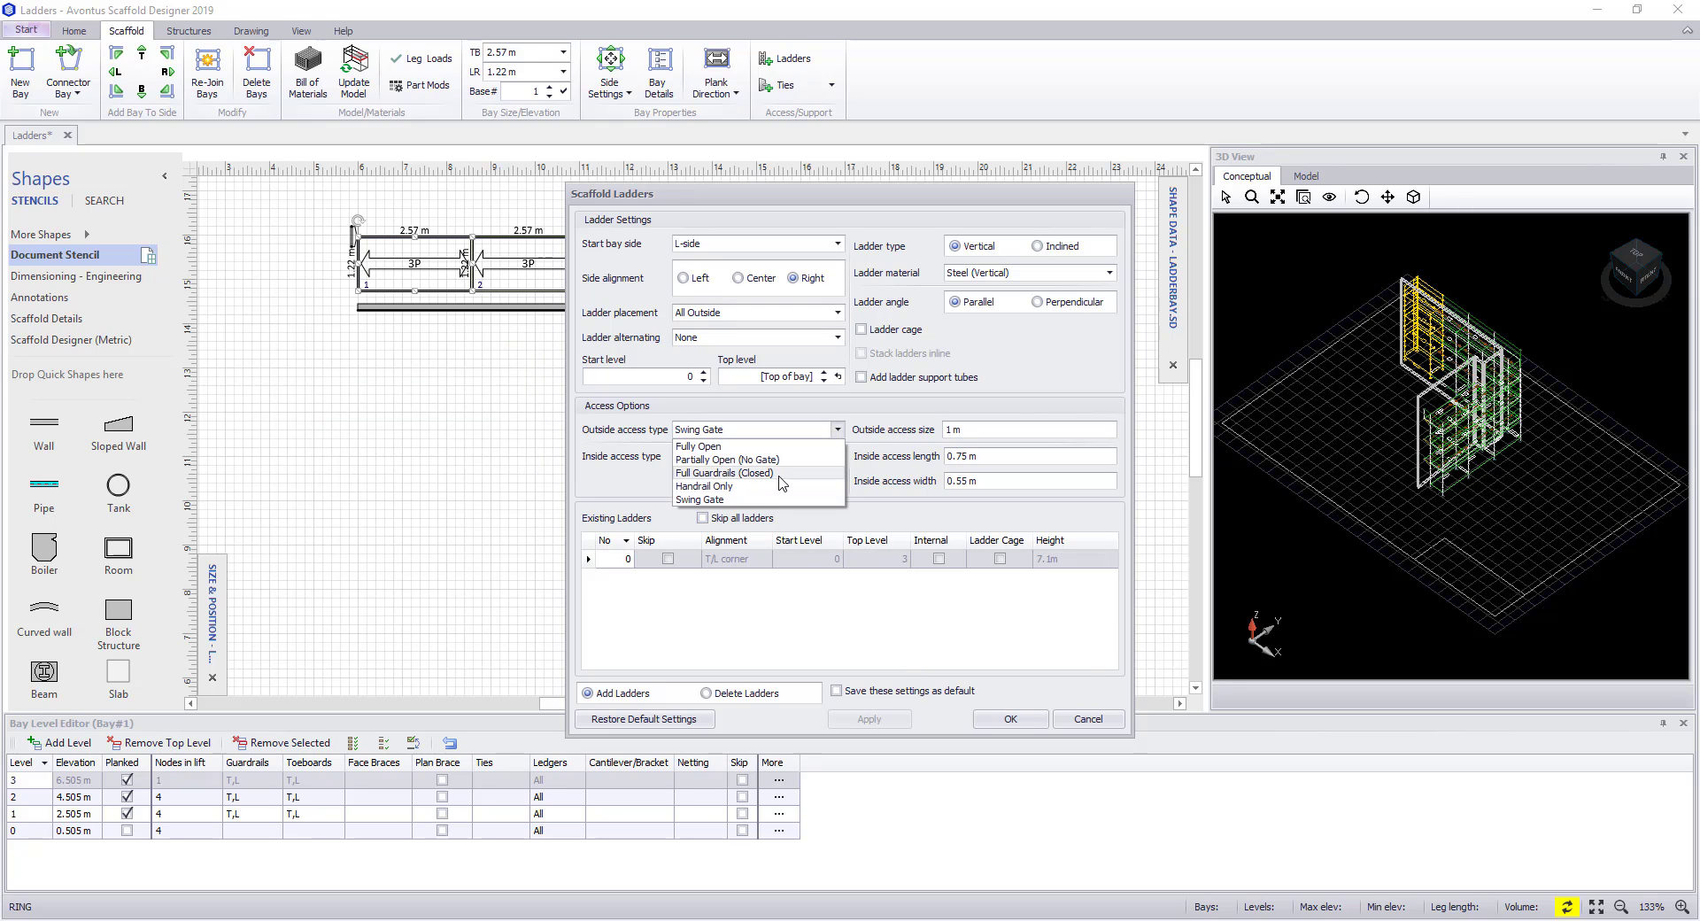
pyautogui.click(984, 401)
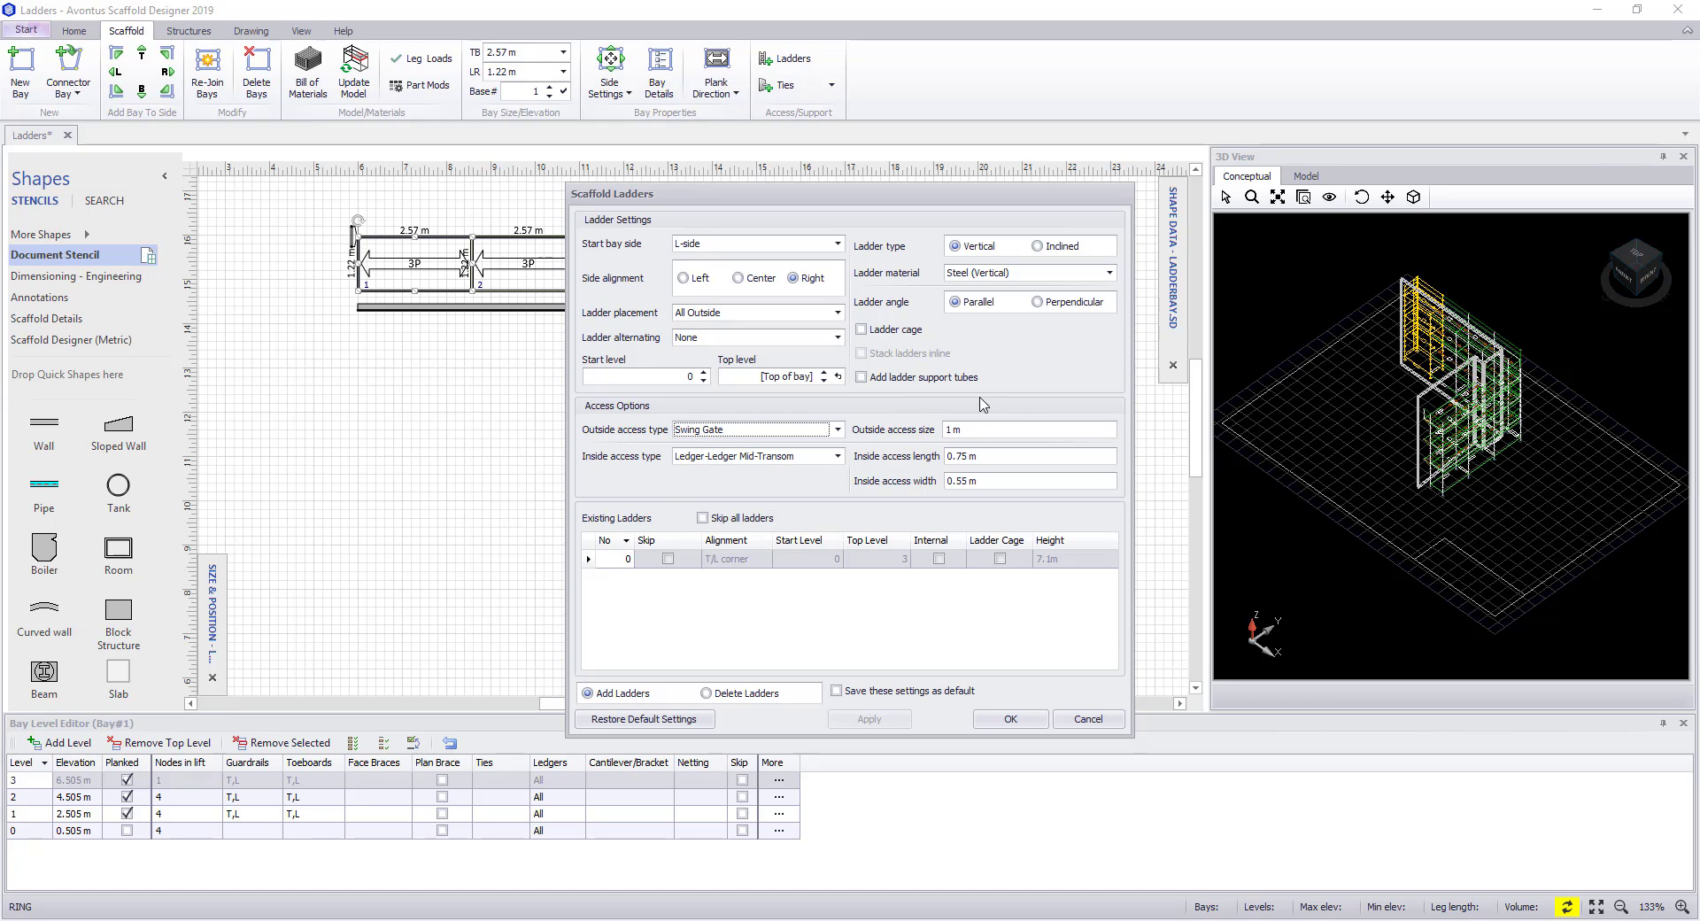
# Confirm the ladder settings and inspect the realistic 3D model with its new vertical ladder.
pyautogui.click(1007, 719)
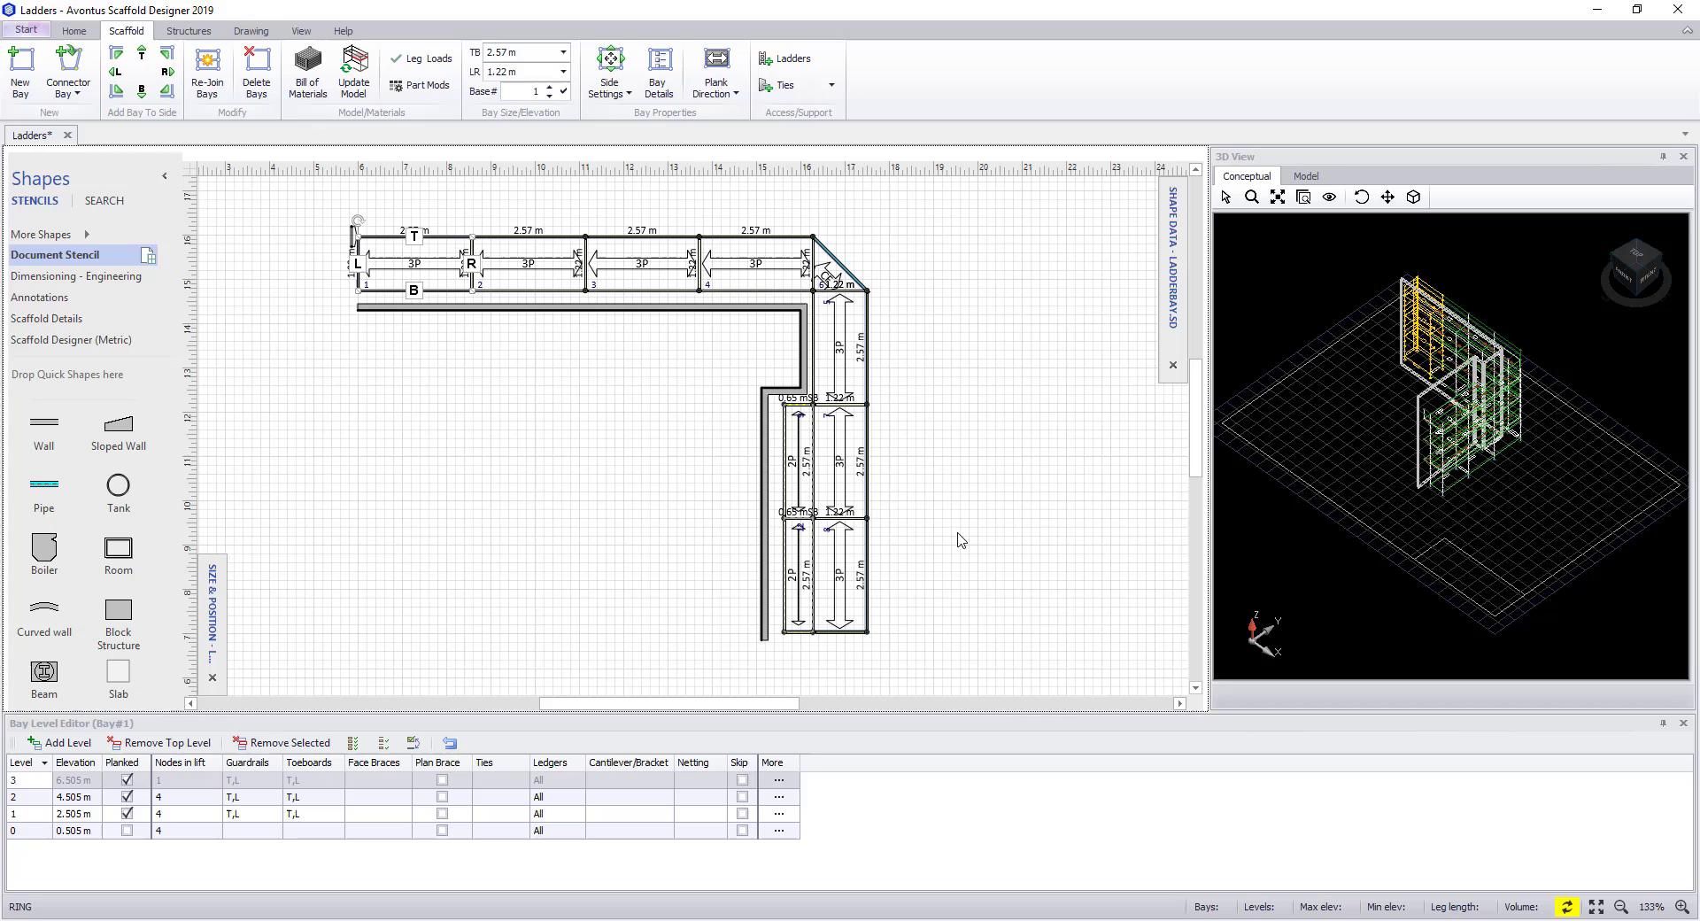
pyautogui.click(1318, 177)
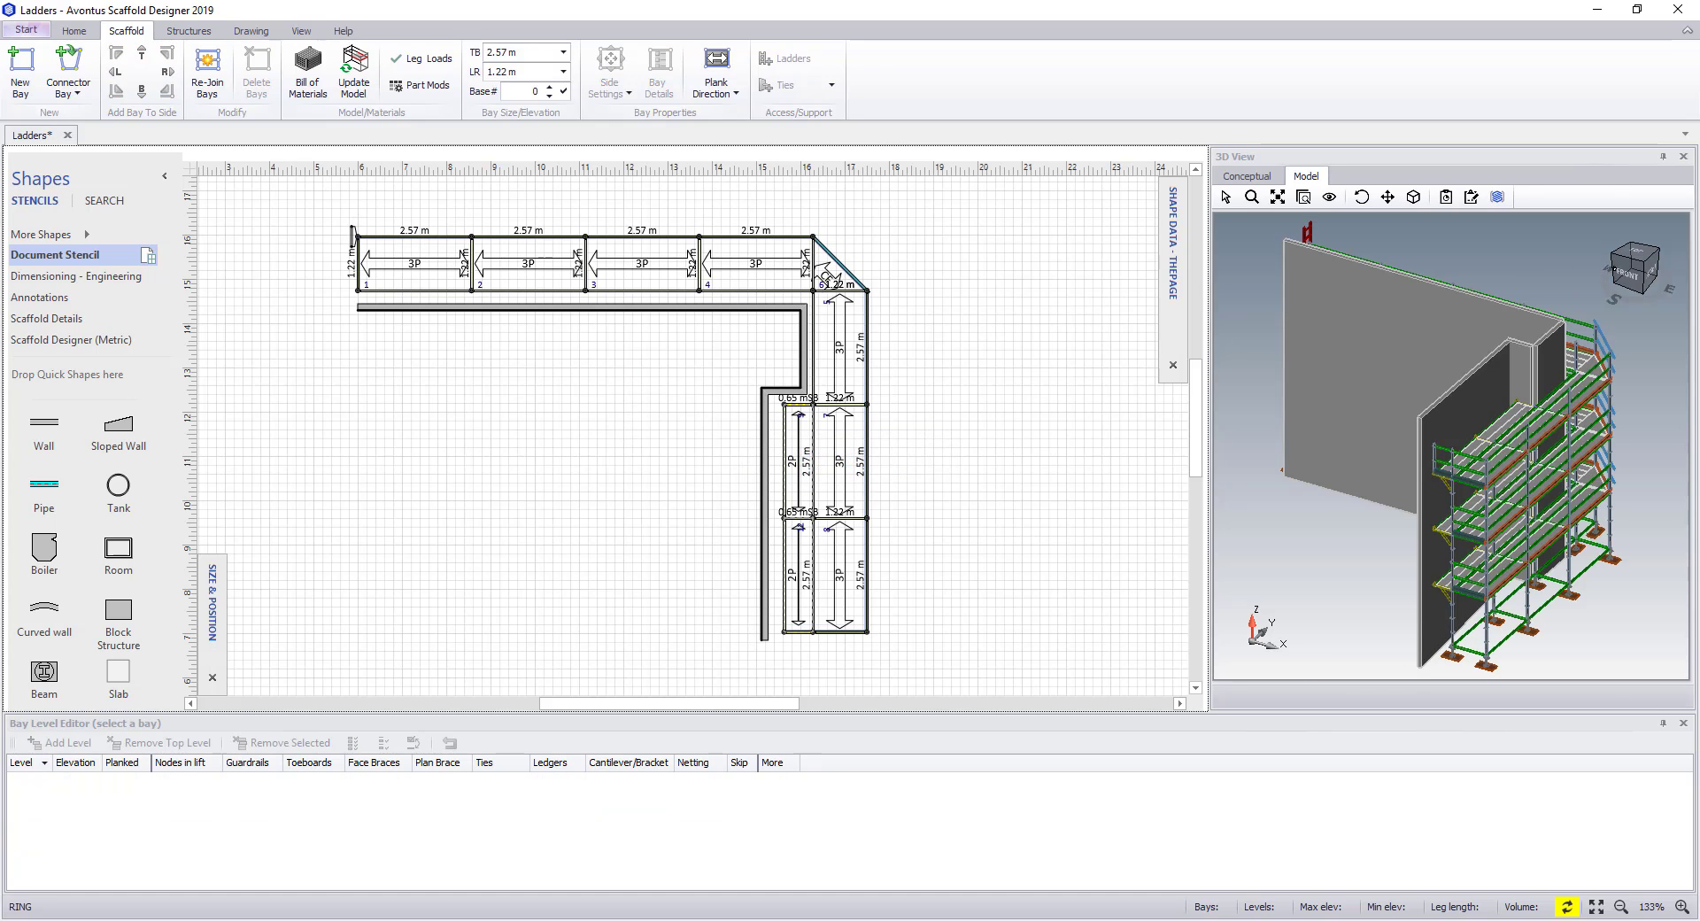
pyautogui.click(1657, 273)
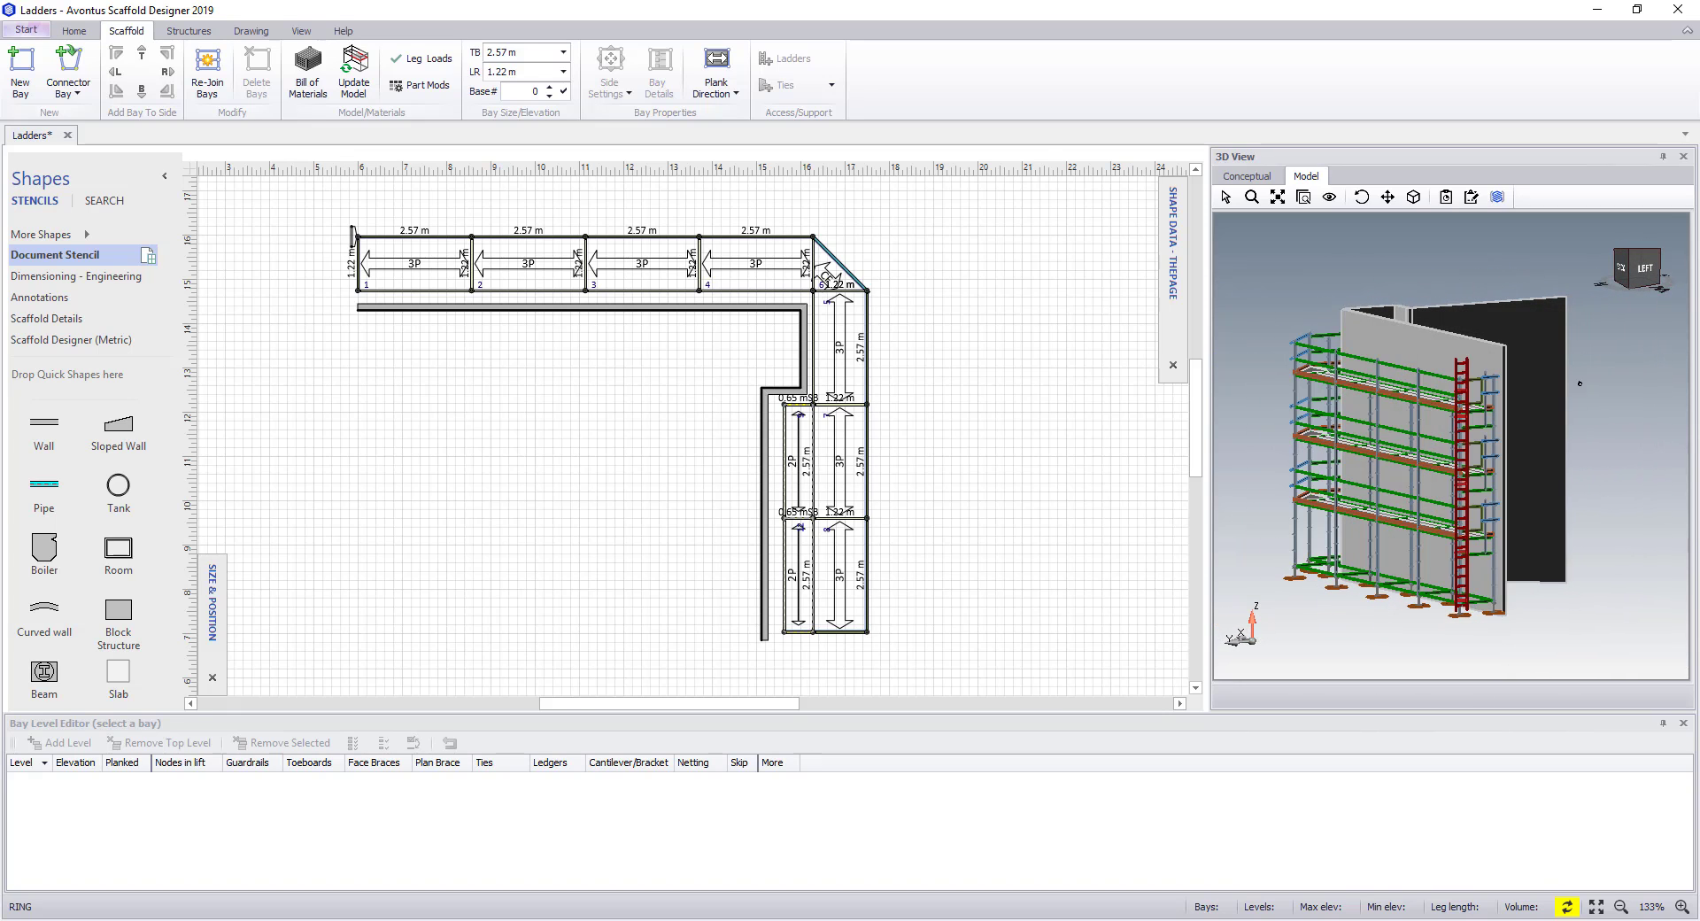
pyautogui.scroll(3, 1490, 440)
pyautogui.scroll(-2, 1244, 267)
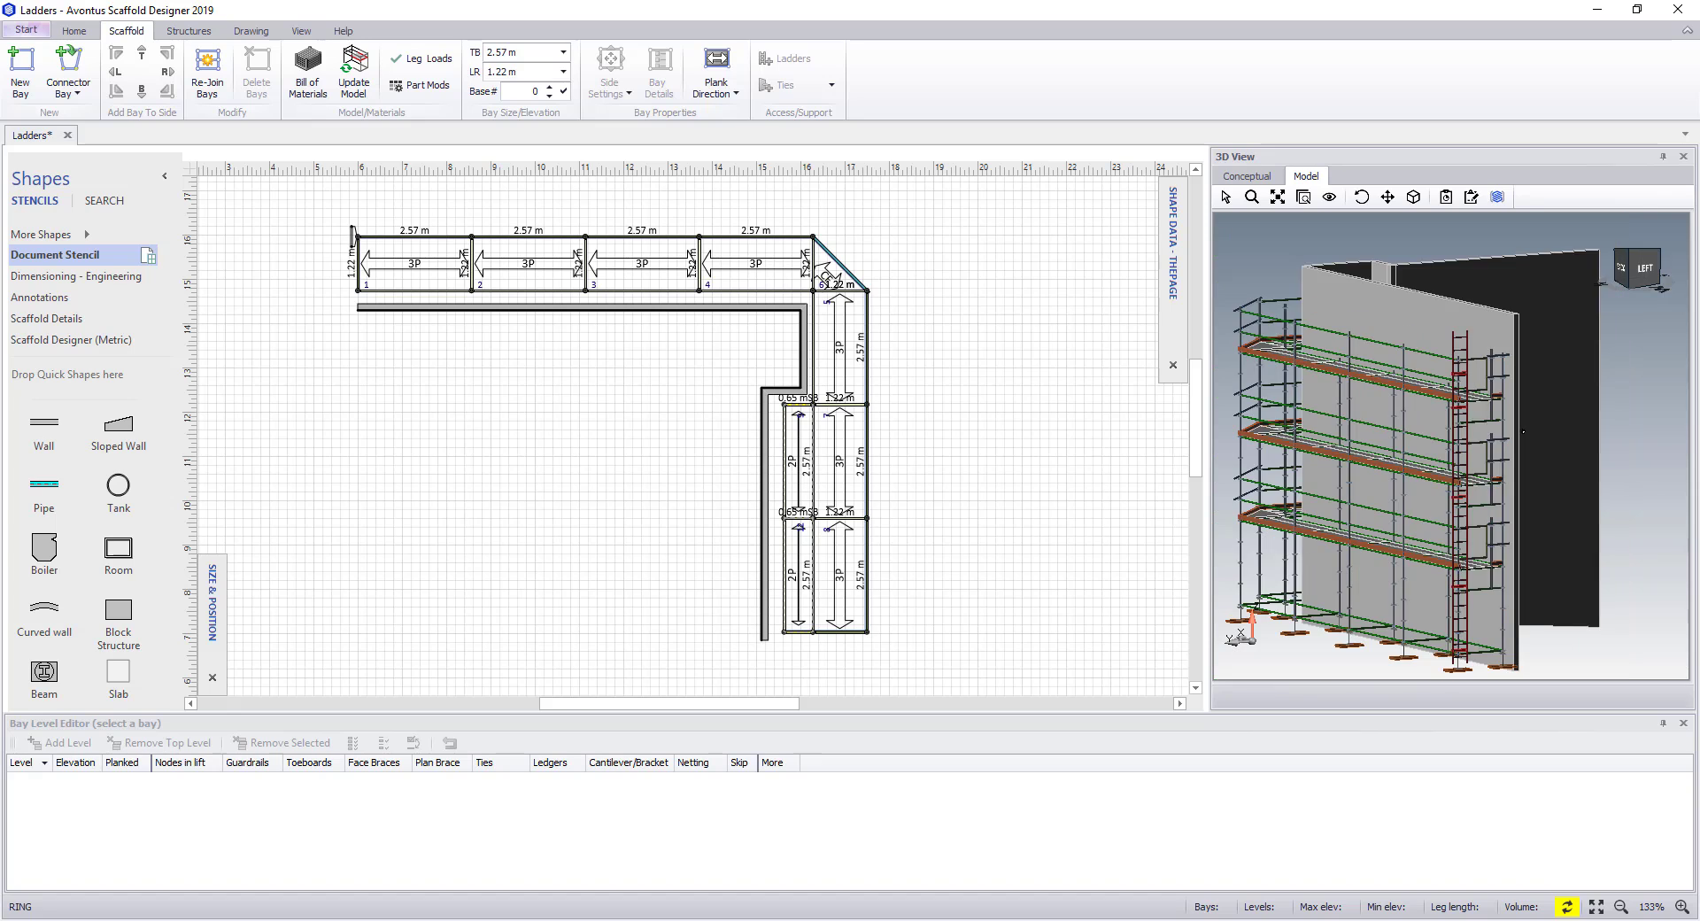
# Return the 3D view to wireframe and reopen the ladder settings for the first bay.
pyautogui.click(1248, 176)
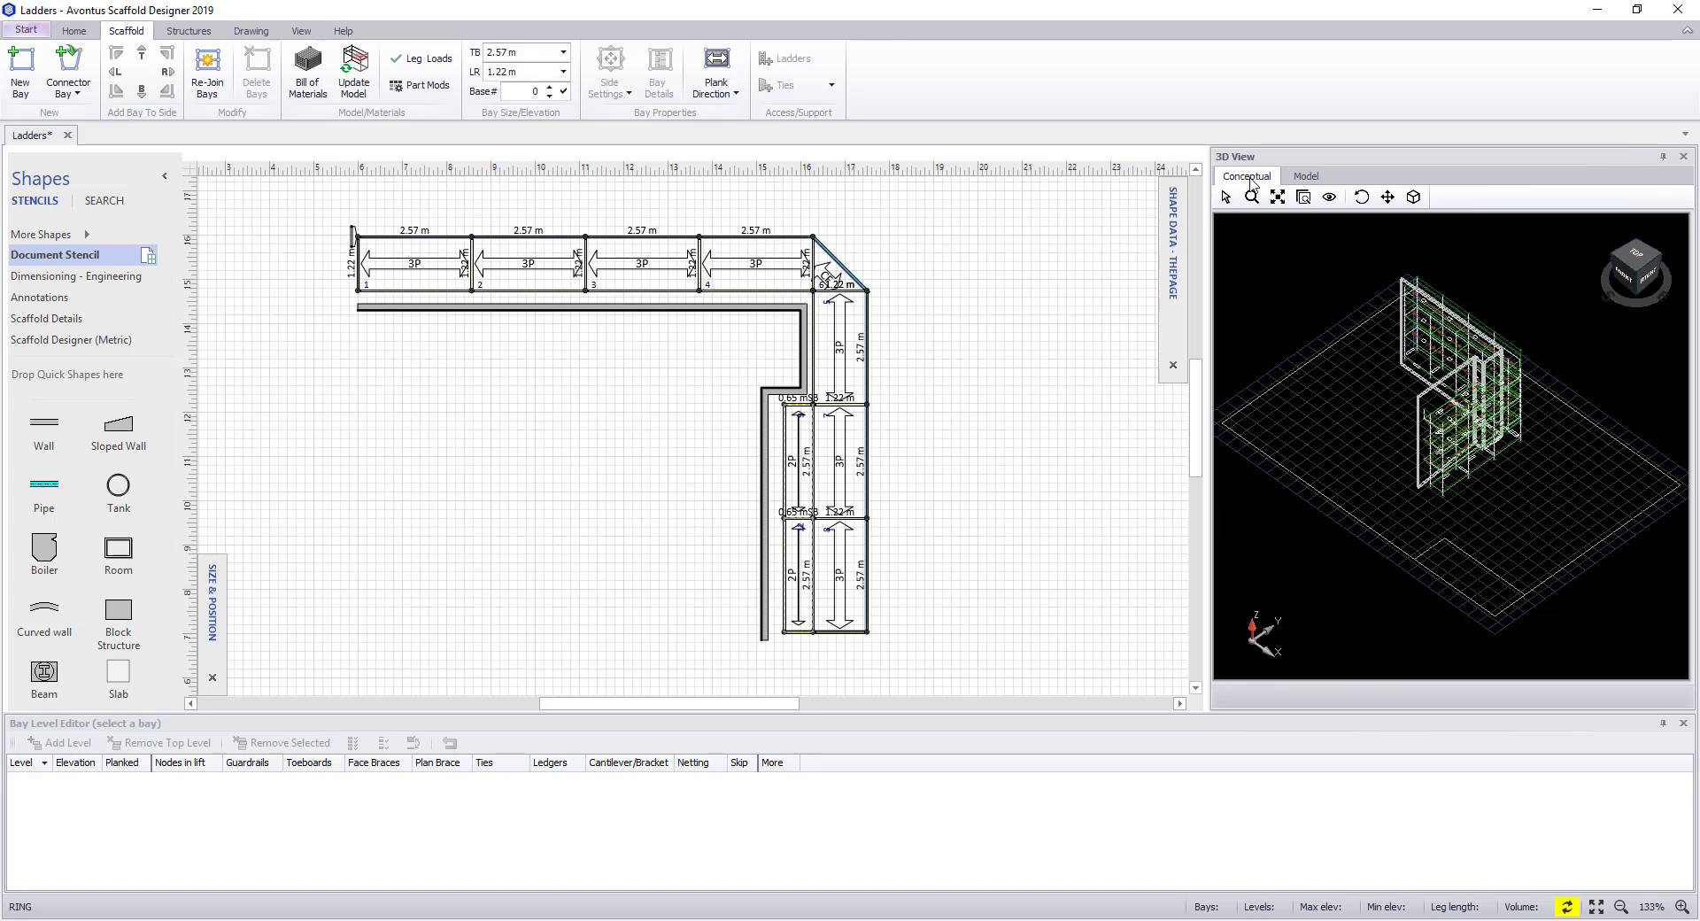
pyautogui.click(415, 265)
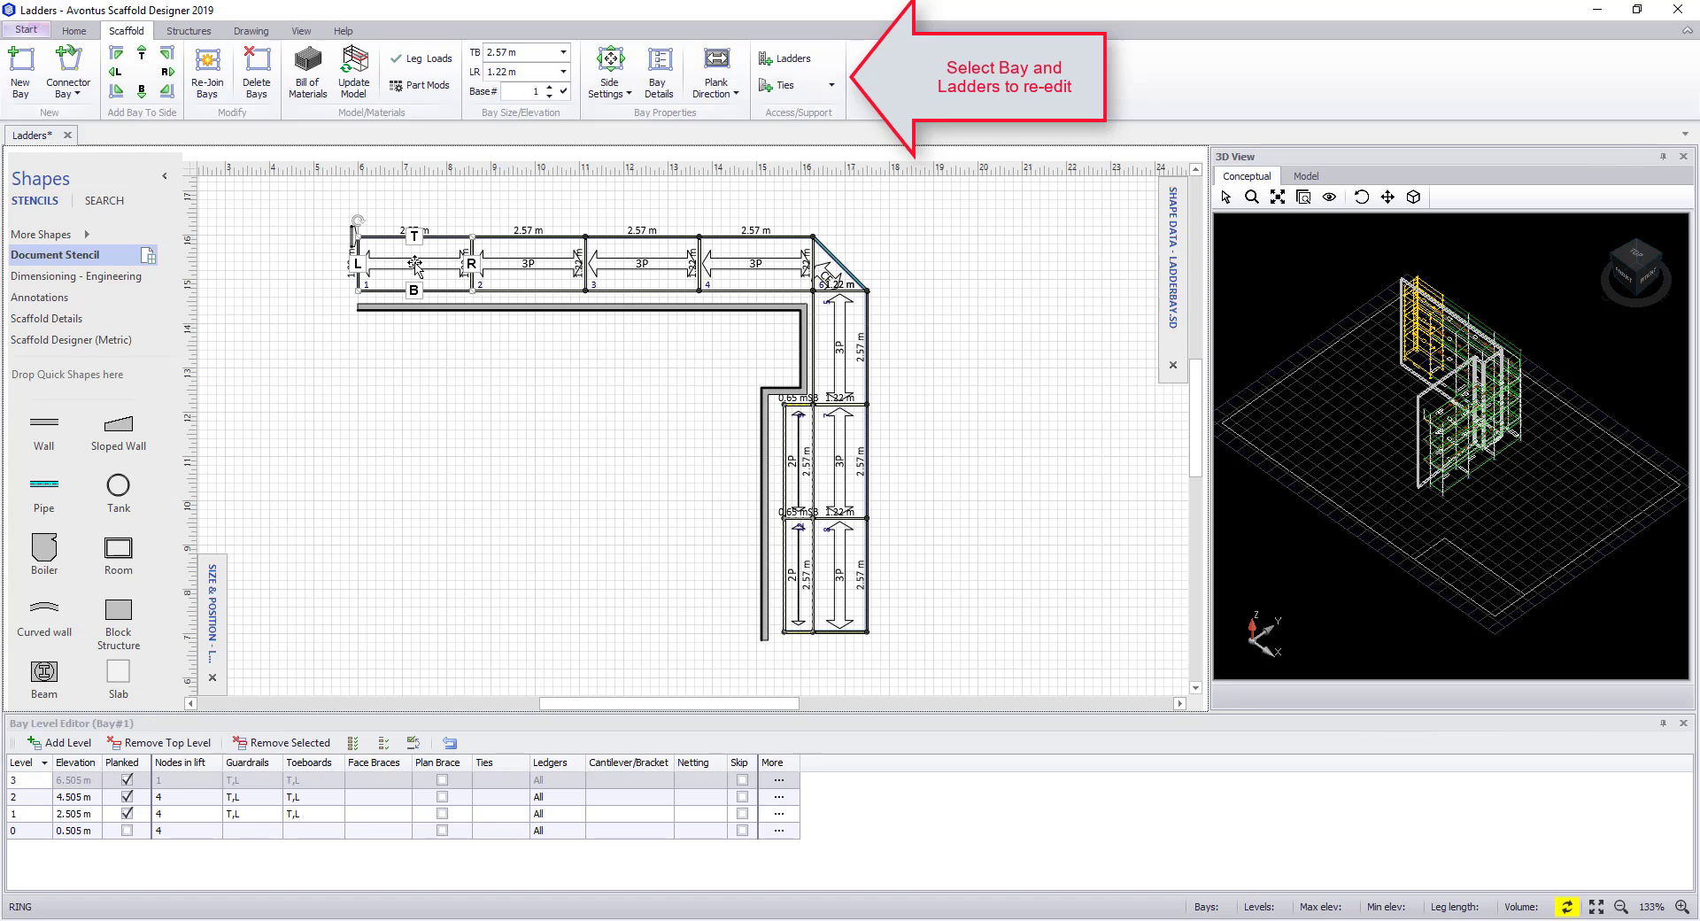
pyautogui.click(795, 62)
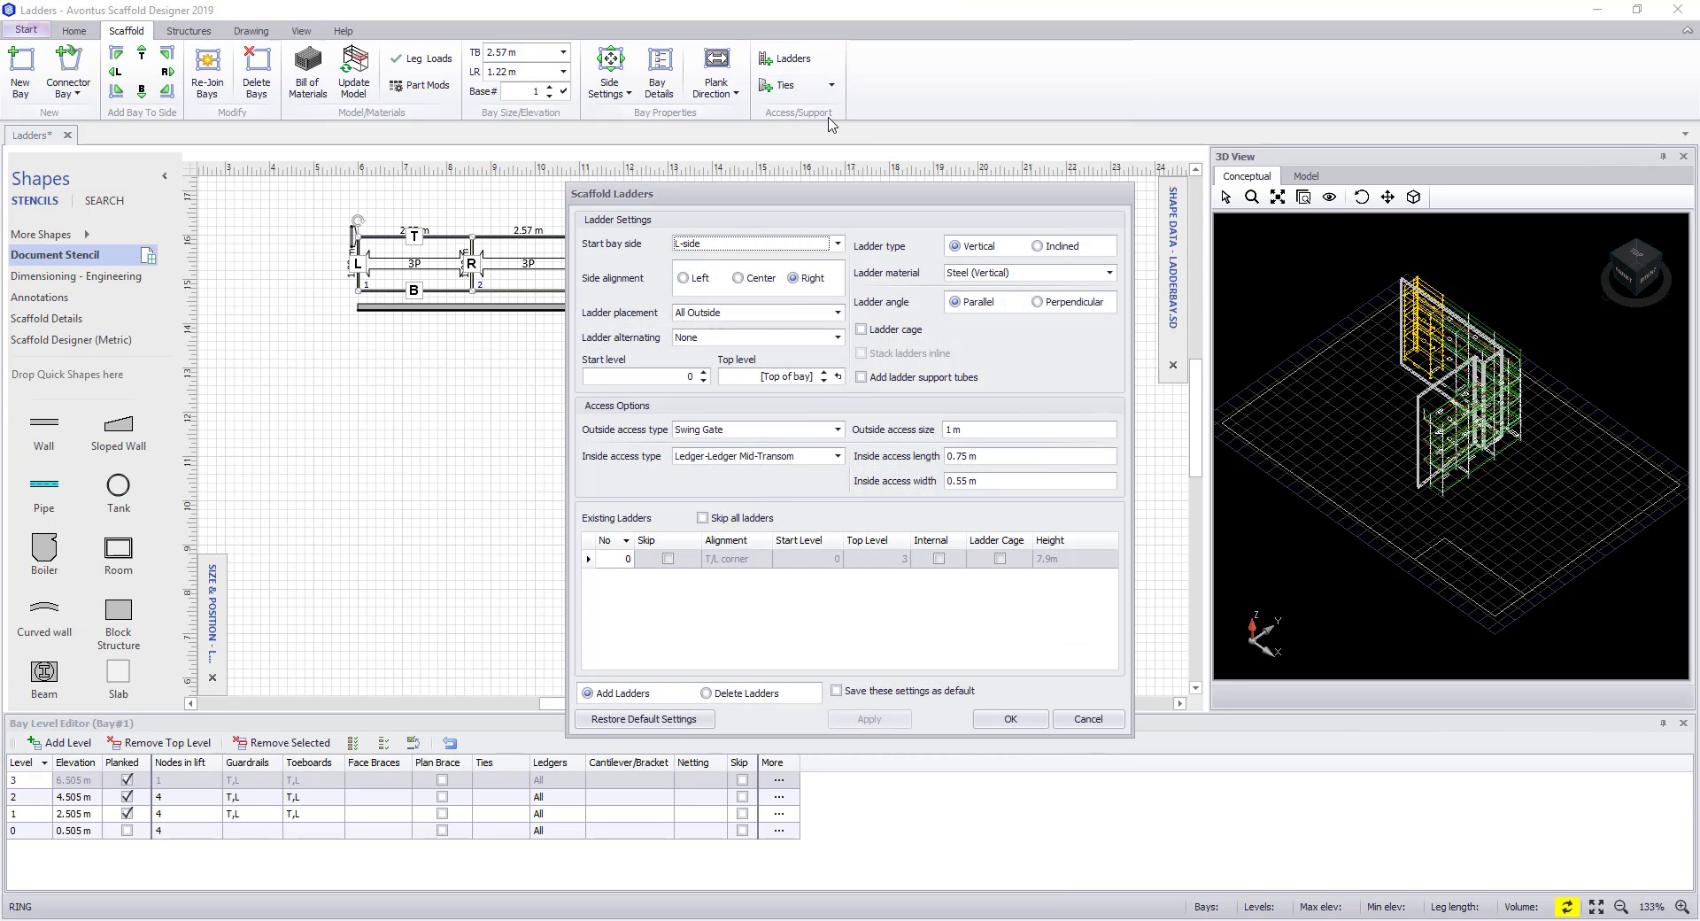
# Switch to inclined Alum. (Single) ladders alternating every level and apply them.
pyautogui.click(1037, 247)
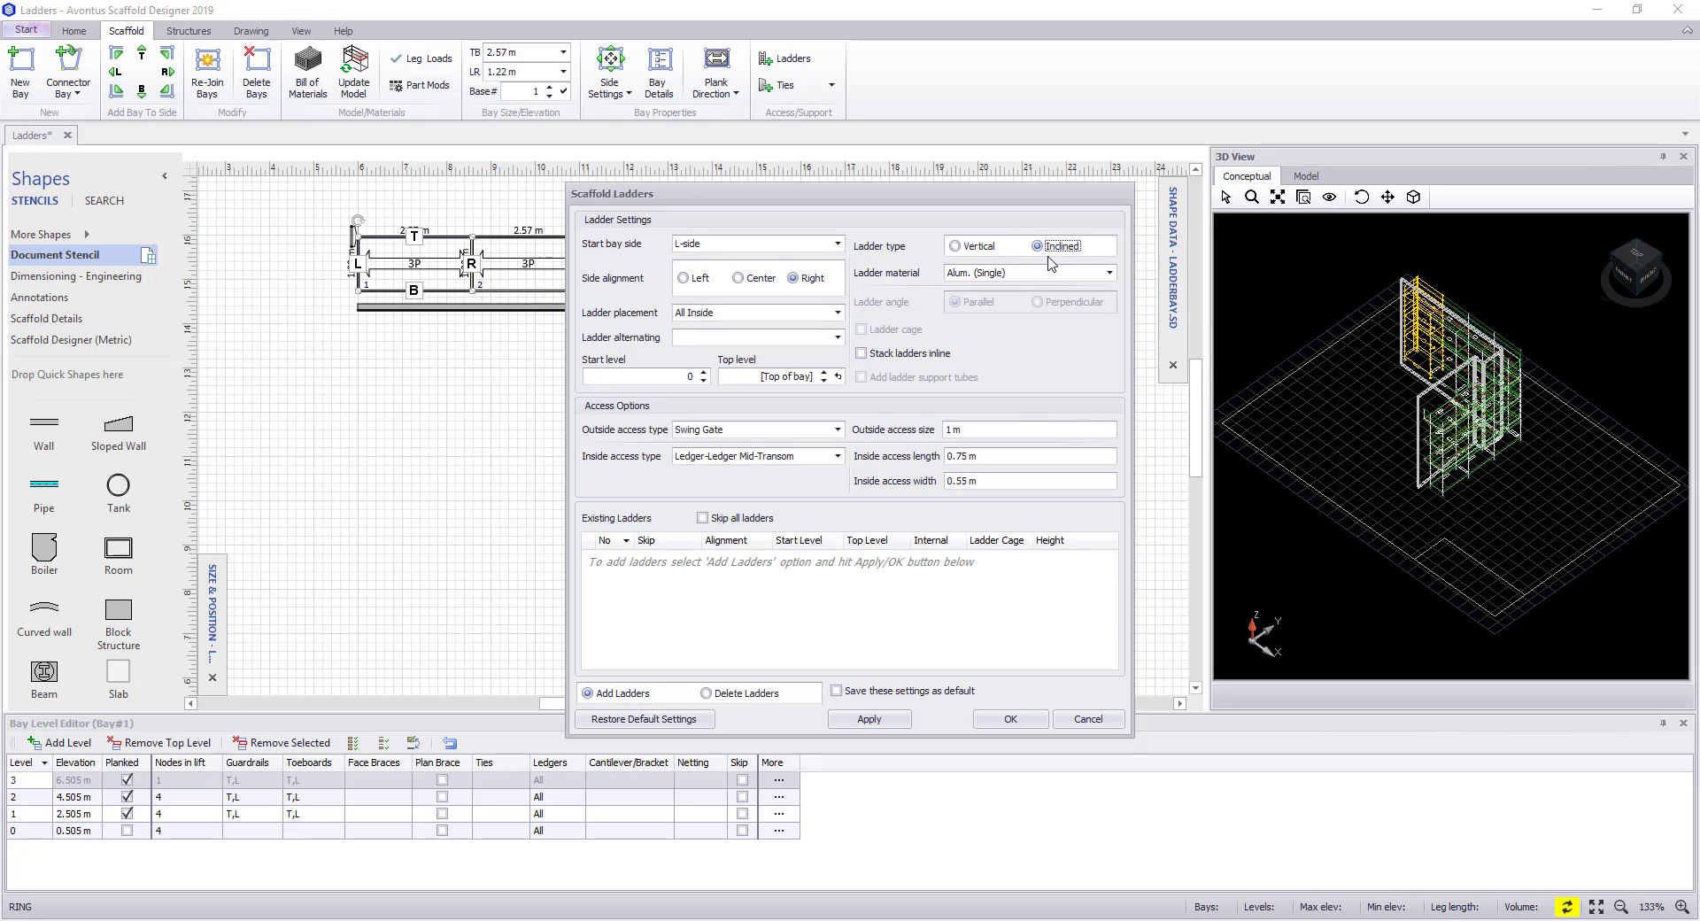
pyautogui.click(1104, 273)
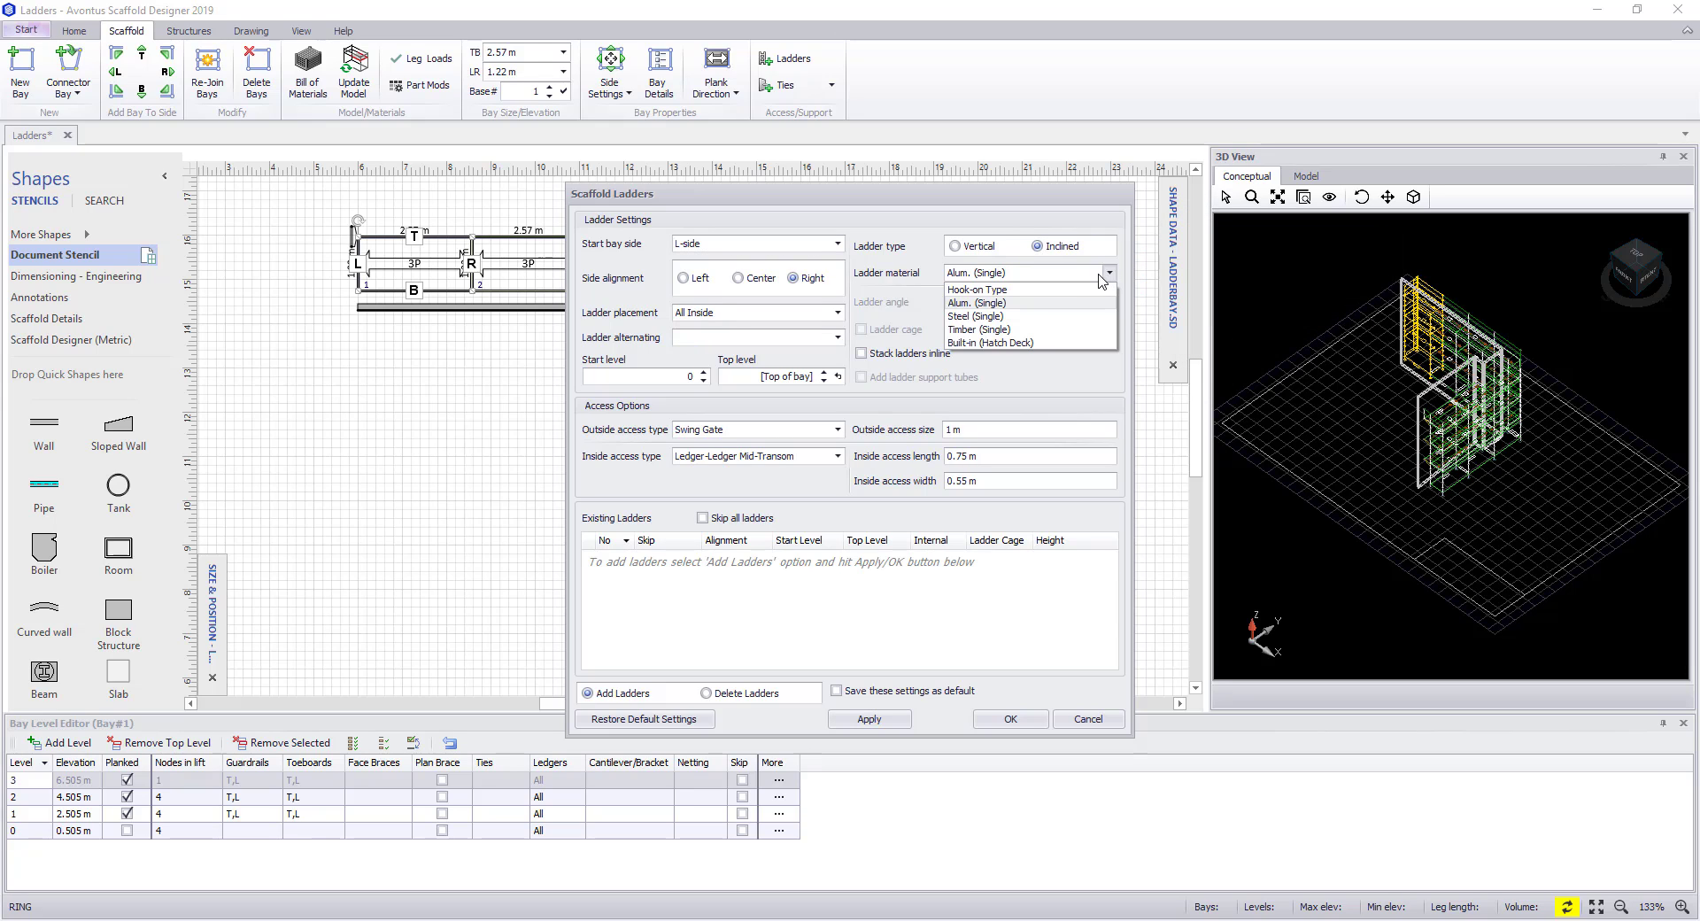
pyautogui.click(1014, 309)
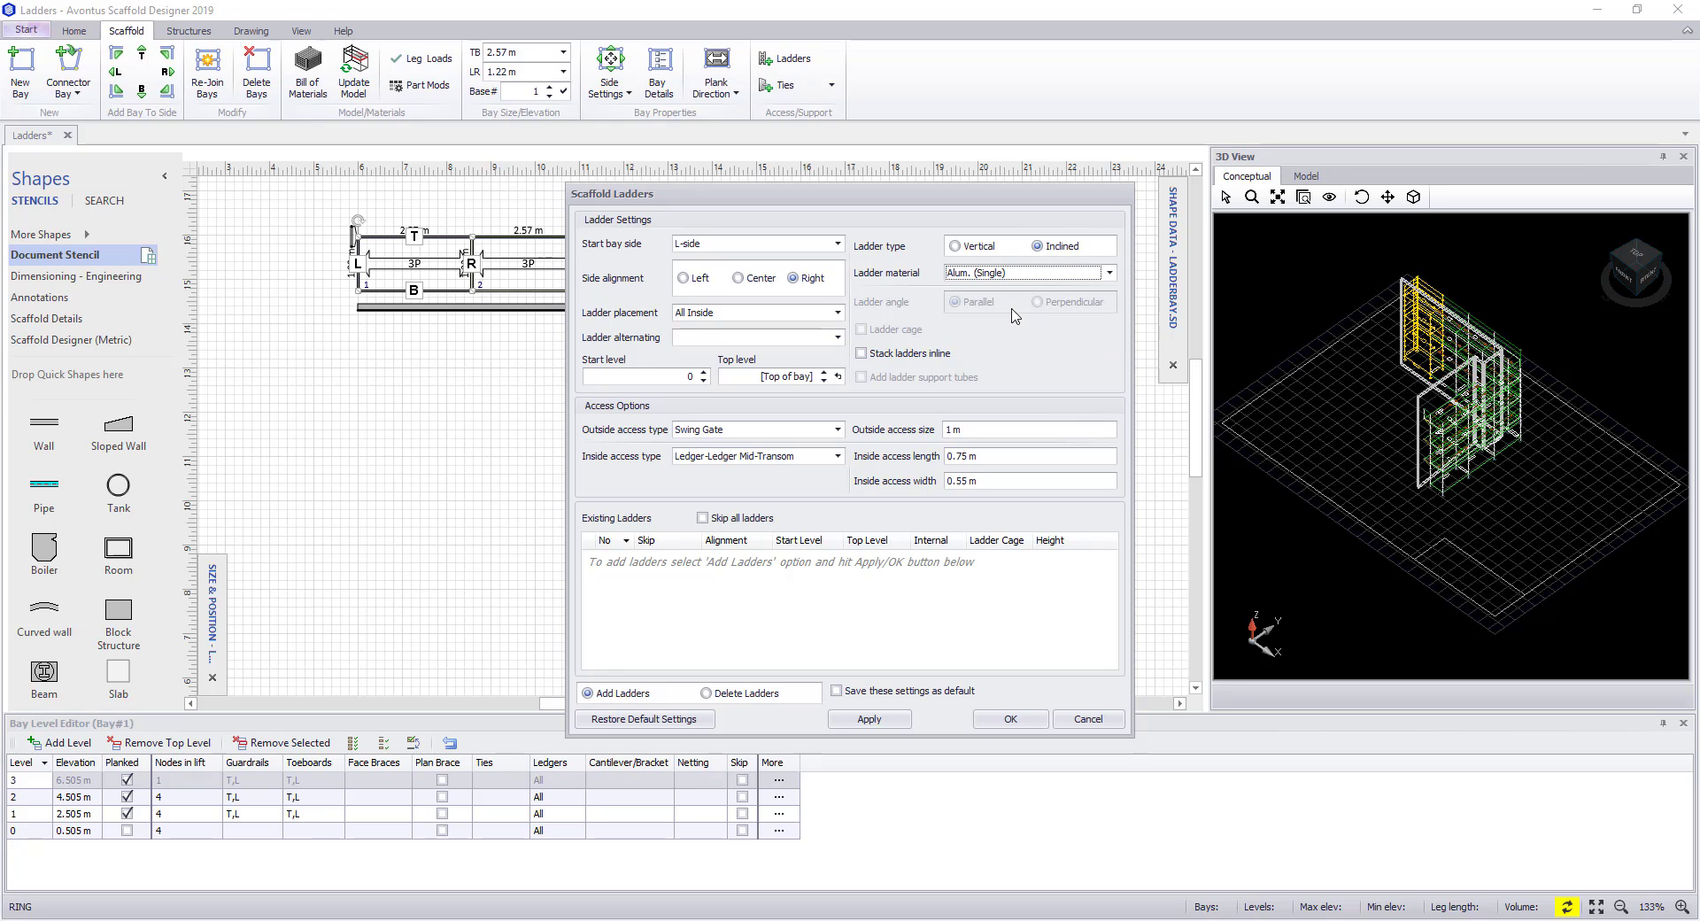
pyautogui.click(836, 339)
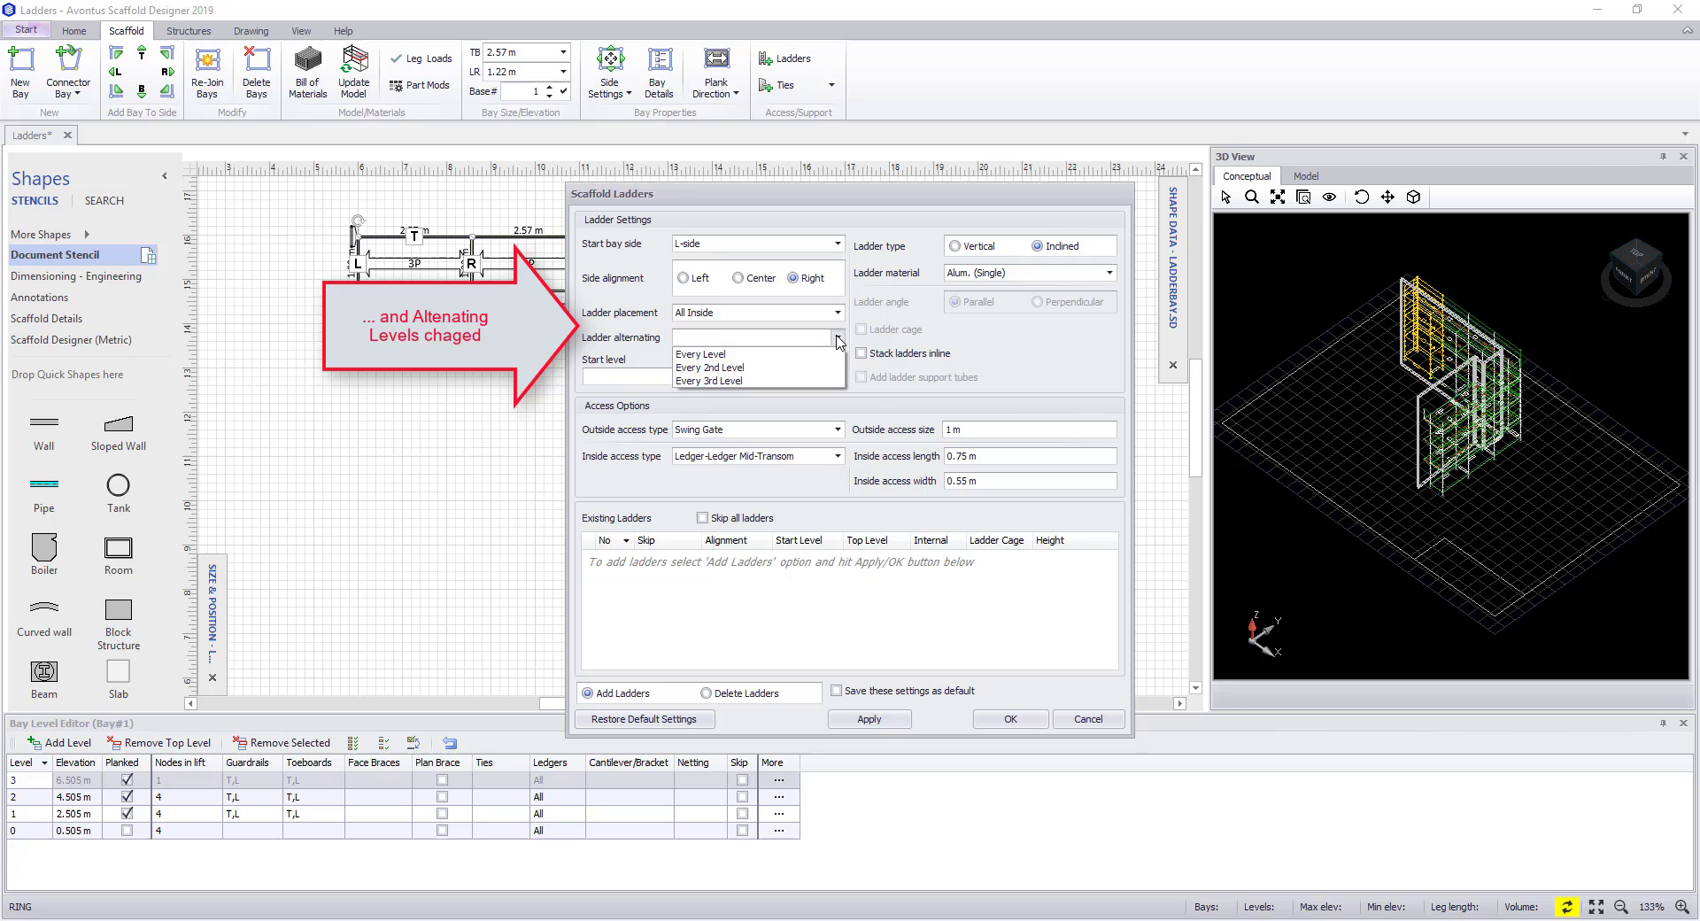
pyautogui.click(800, 354)
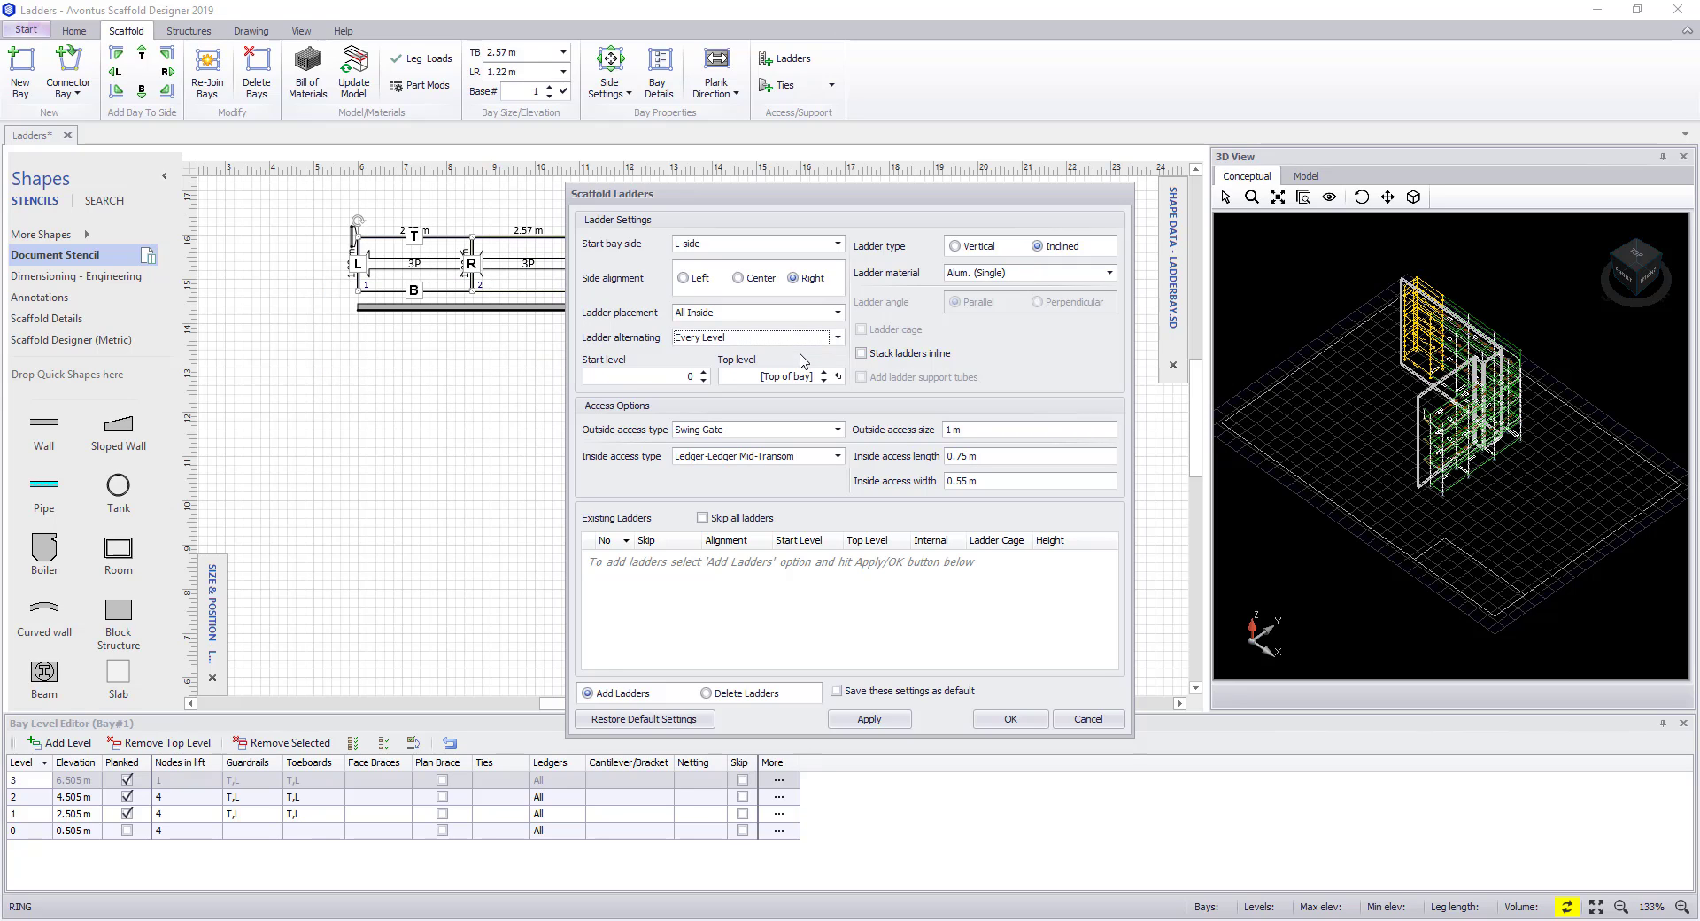
pyautogui.click(874, 719)
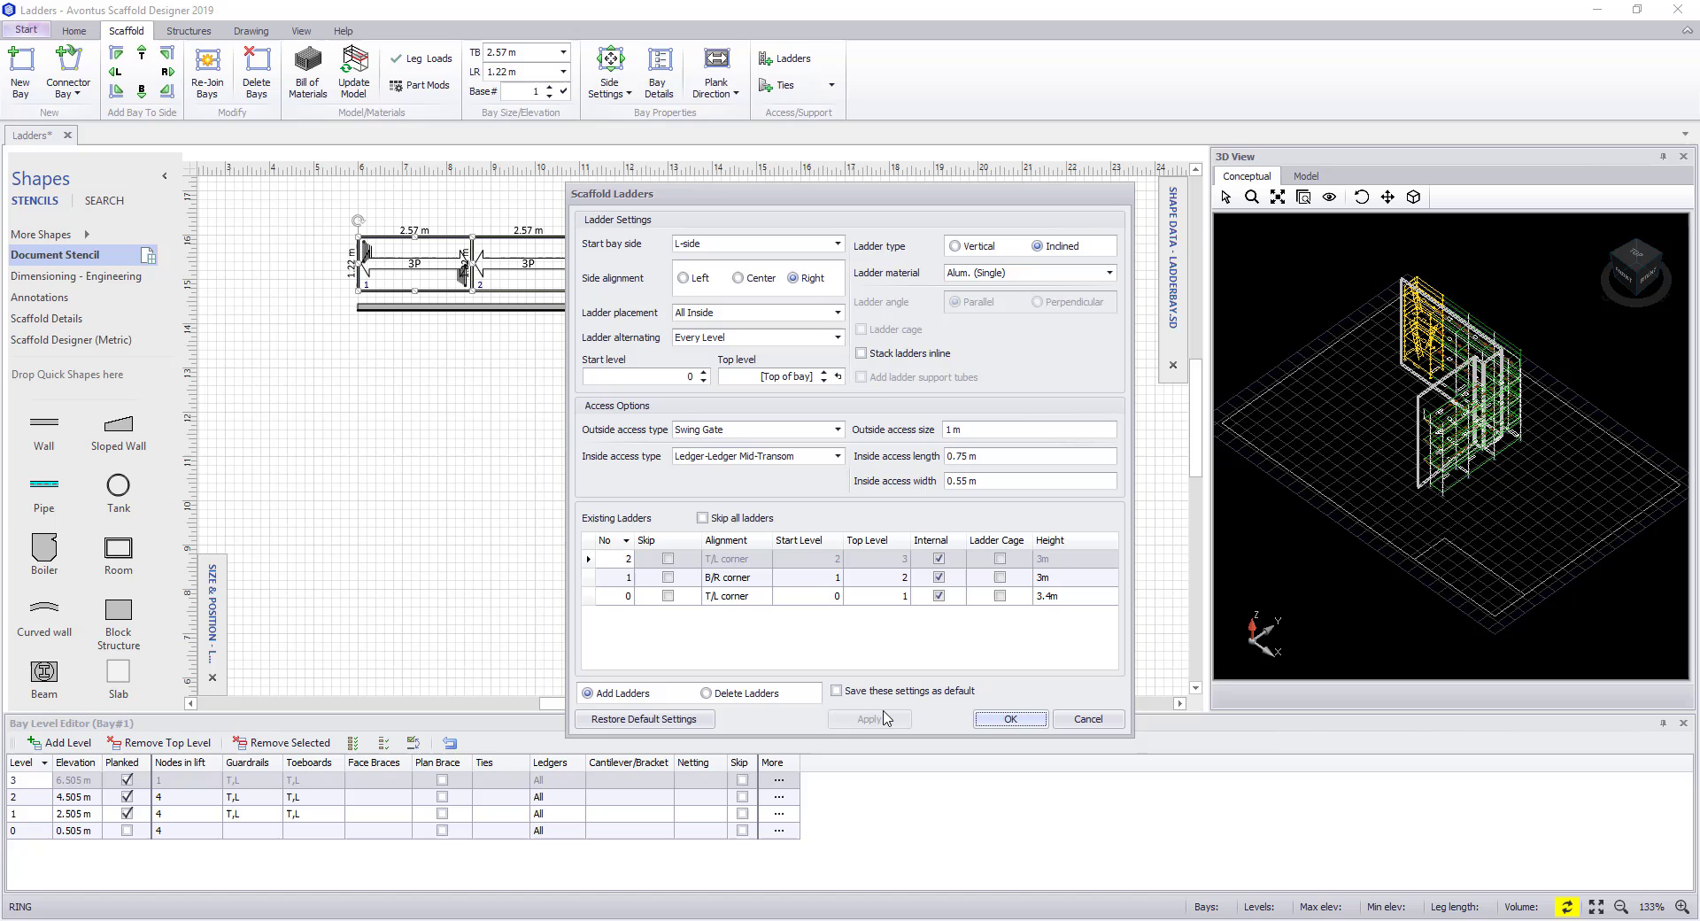
# Confirm the inclined ladders, preview the rendered model, then go back to the wireframe view.
pyautogui.click(999, 726)
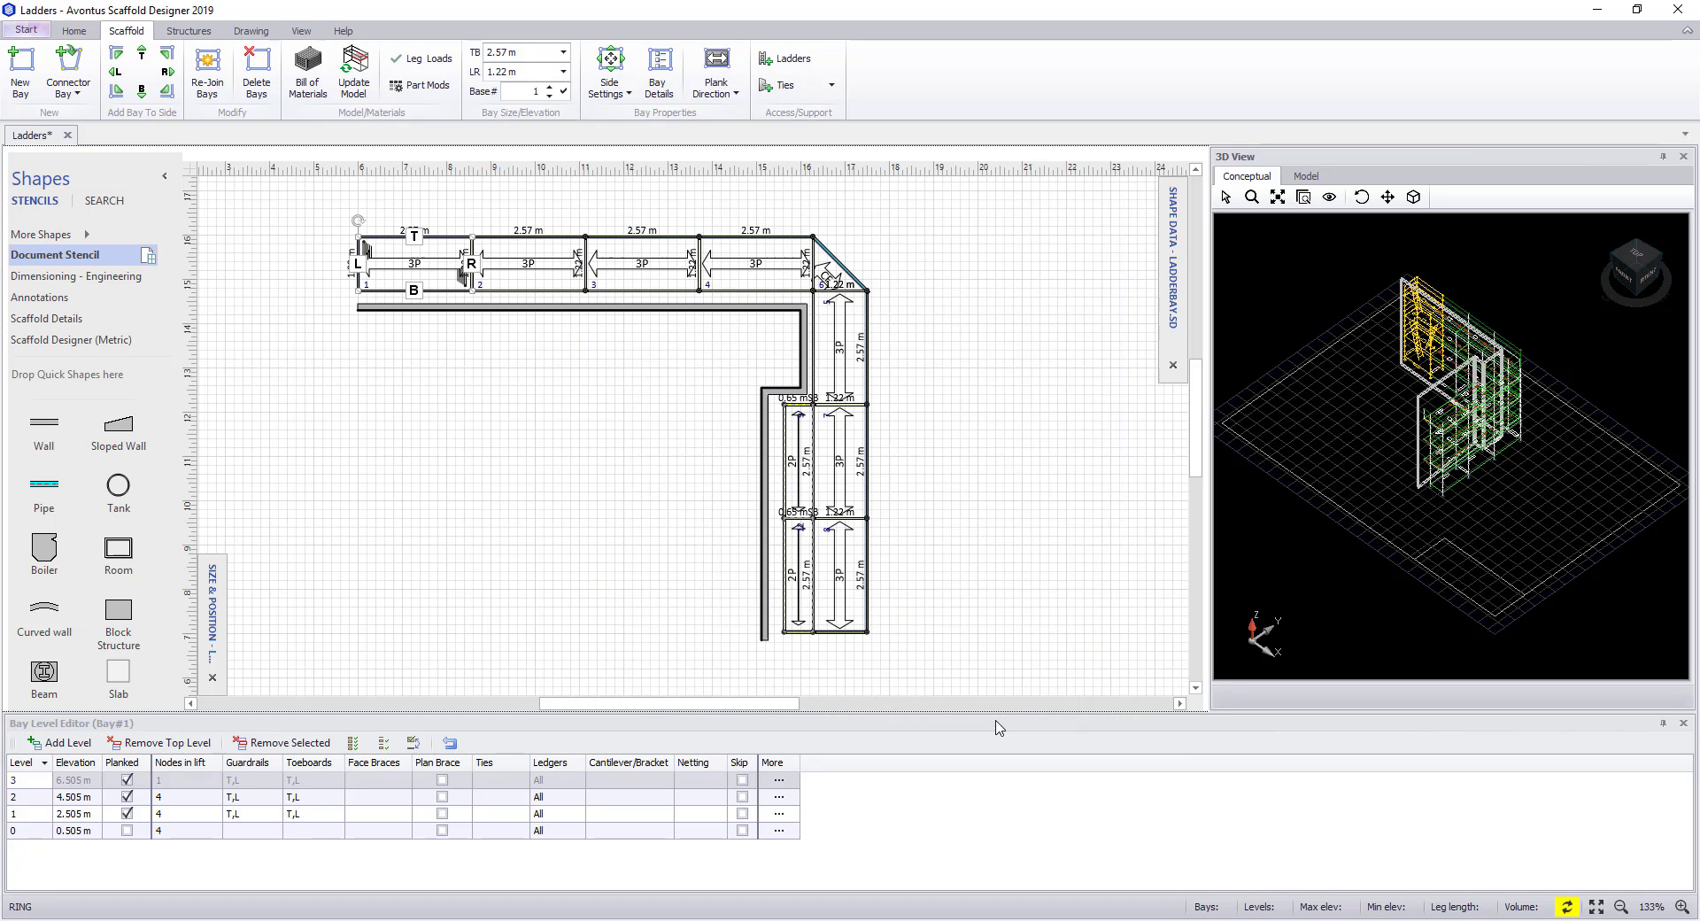
pyautogui.click(1305, 176)
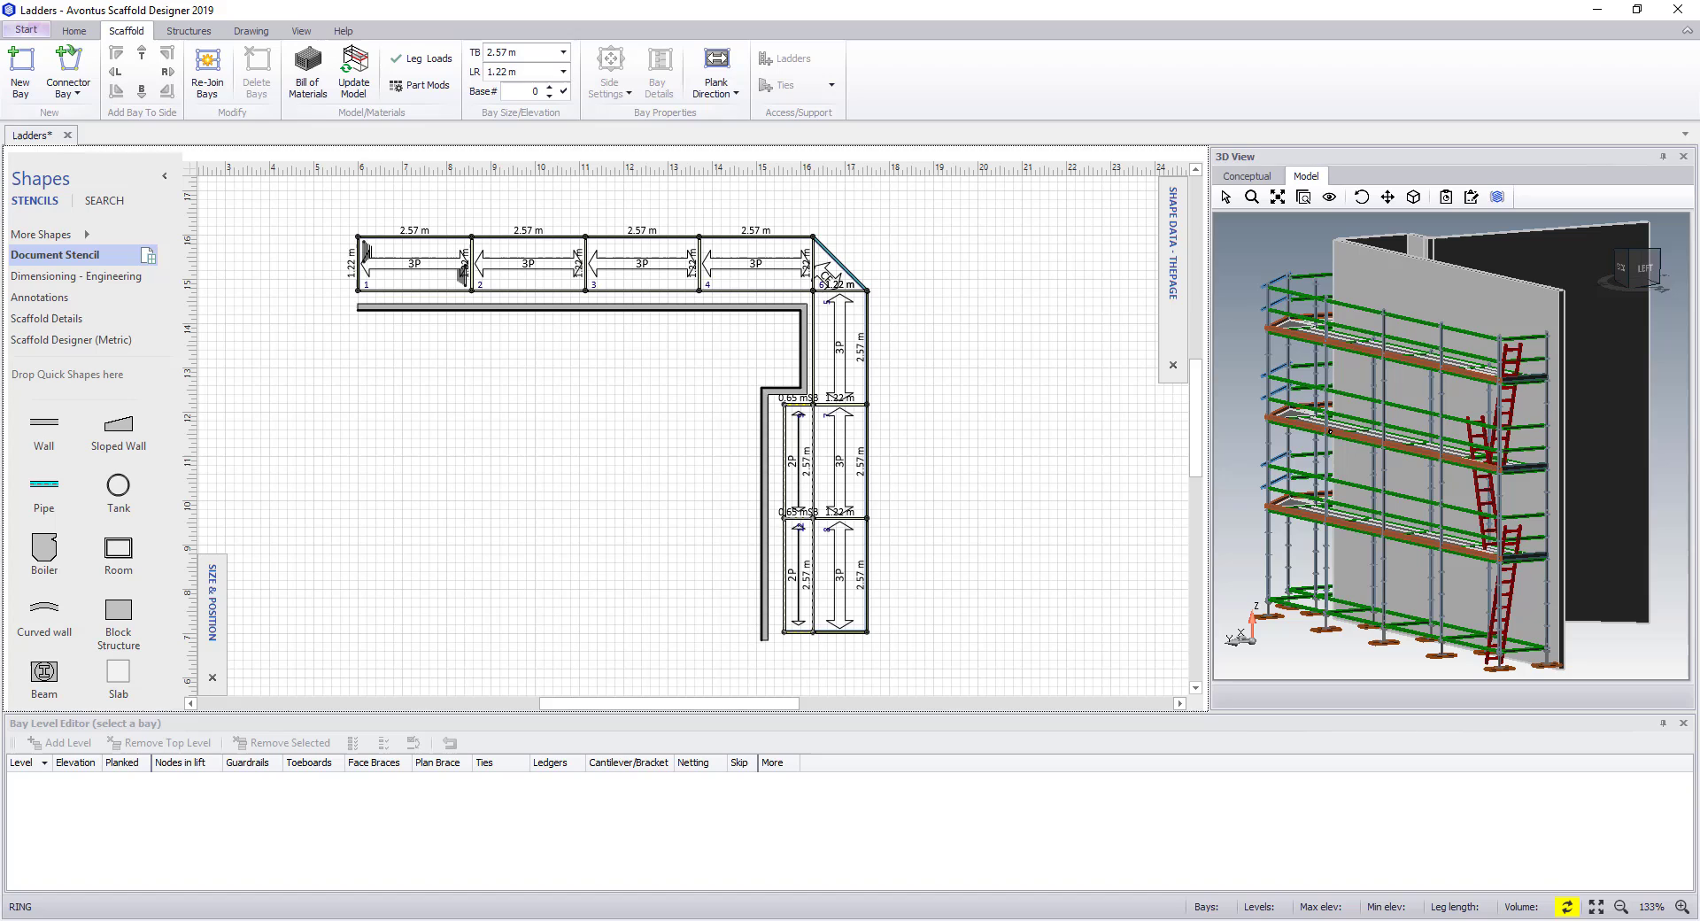
pyautogui.click(1237, 181)
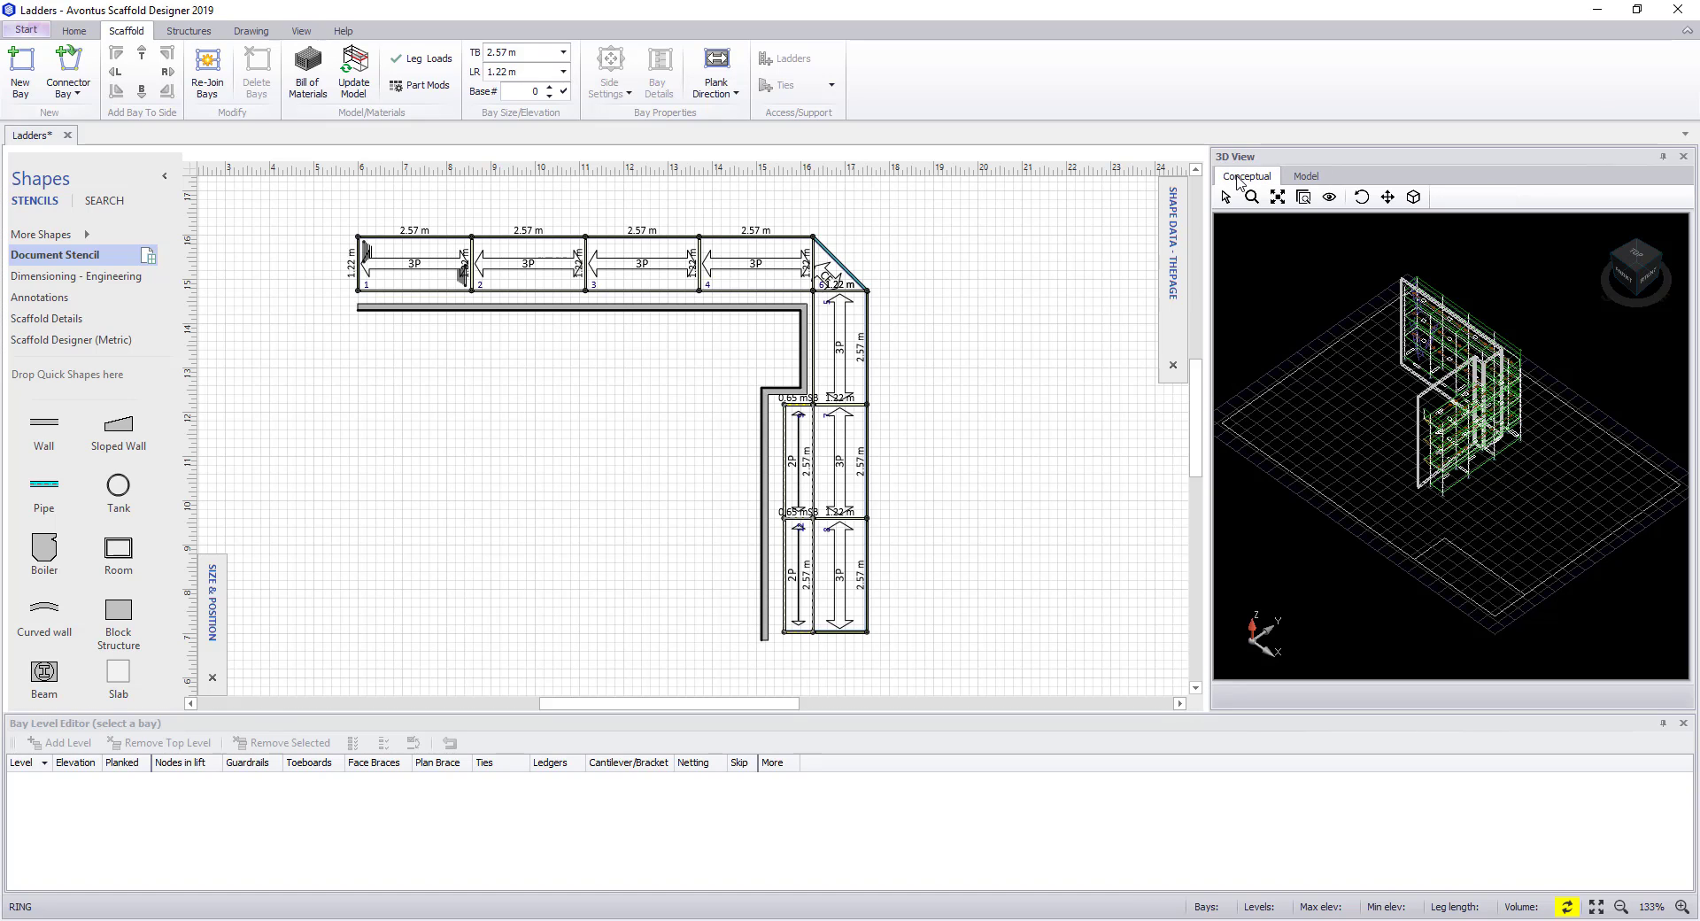
# Set the first bay's inside access to Deck-Deck Transom with a 0.5 m access length.
pyautogui.click(441, 275)
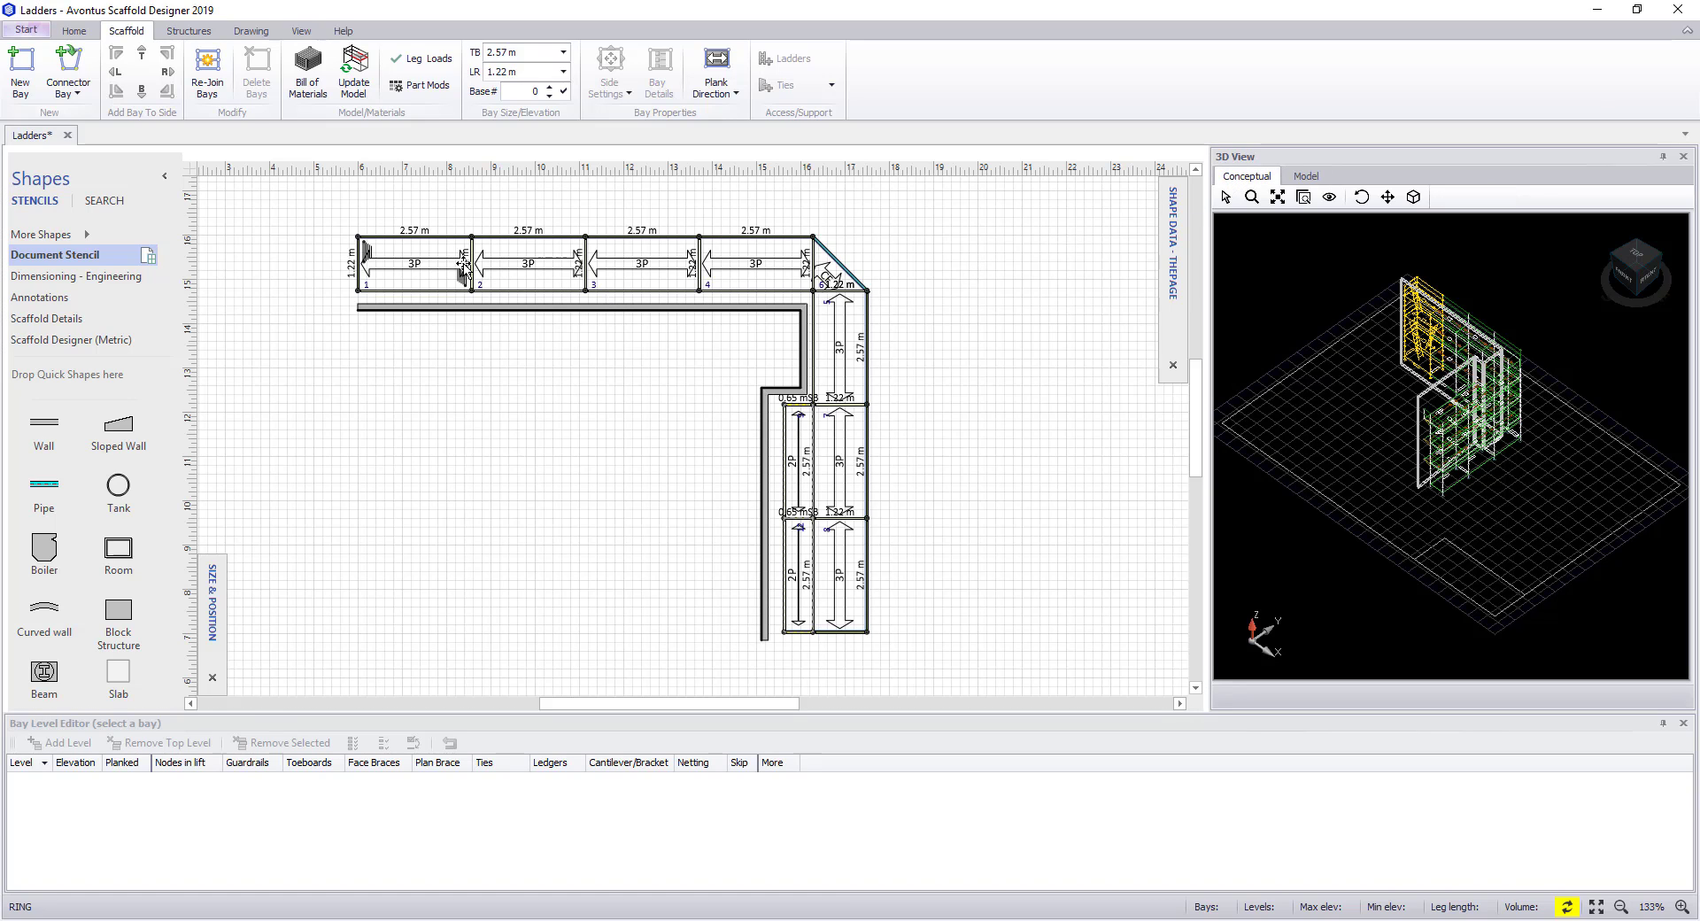
pyautogui.click(801, 61)
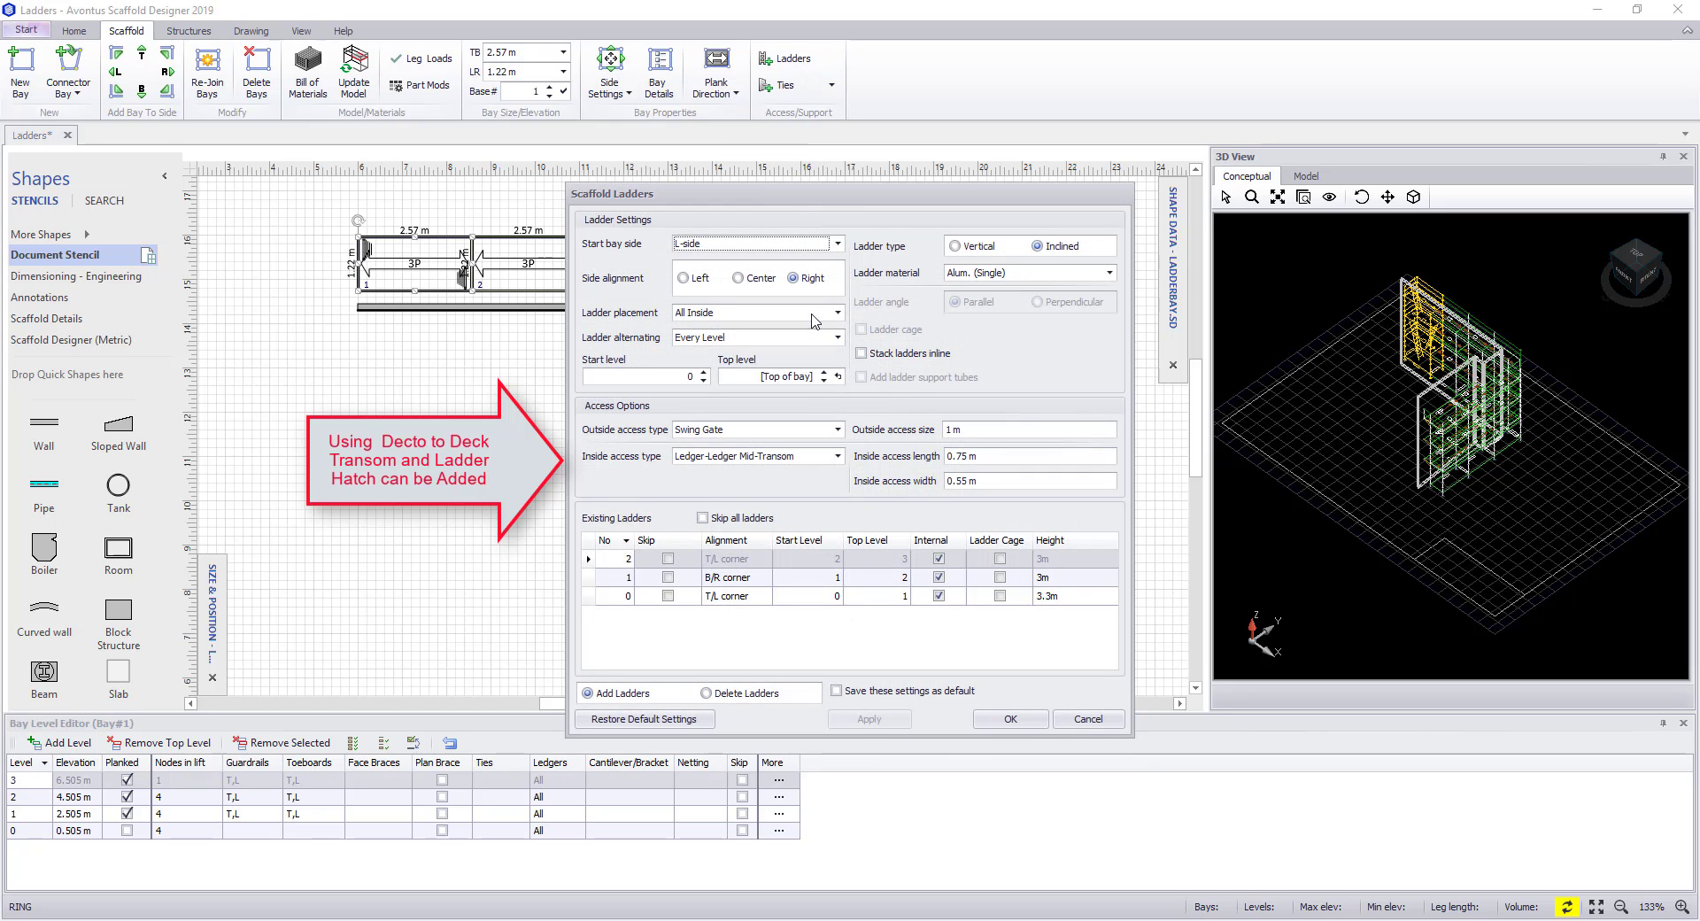
pyautogui.click(836, 456)
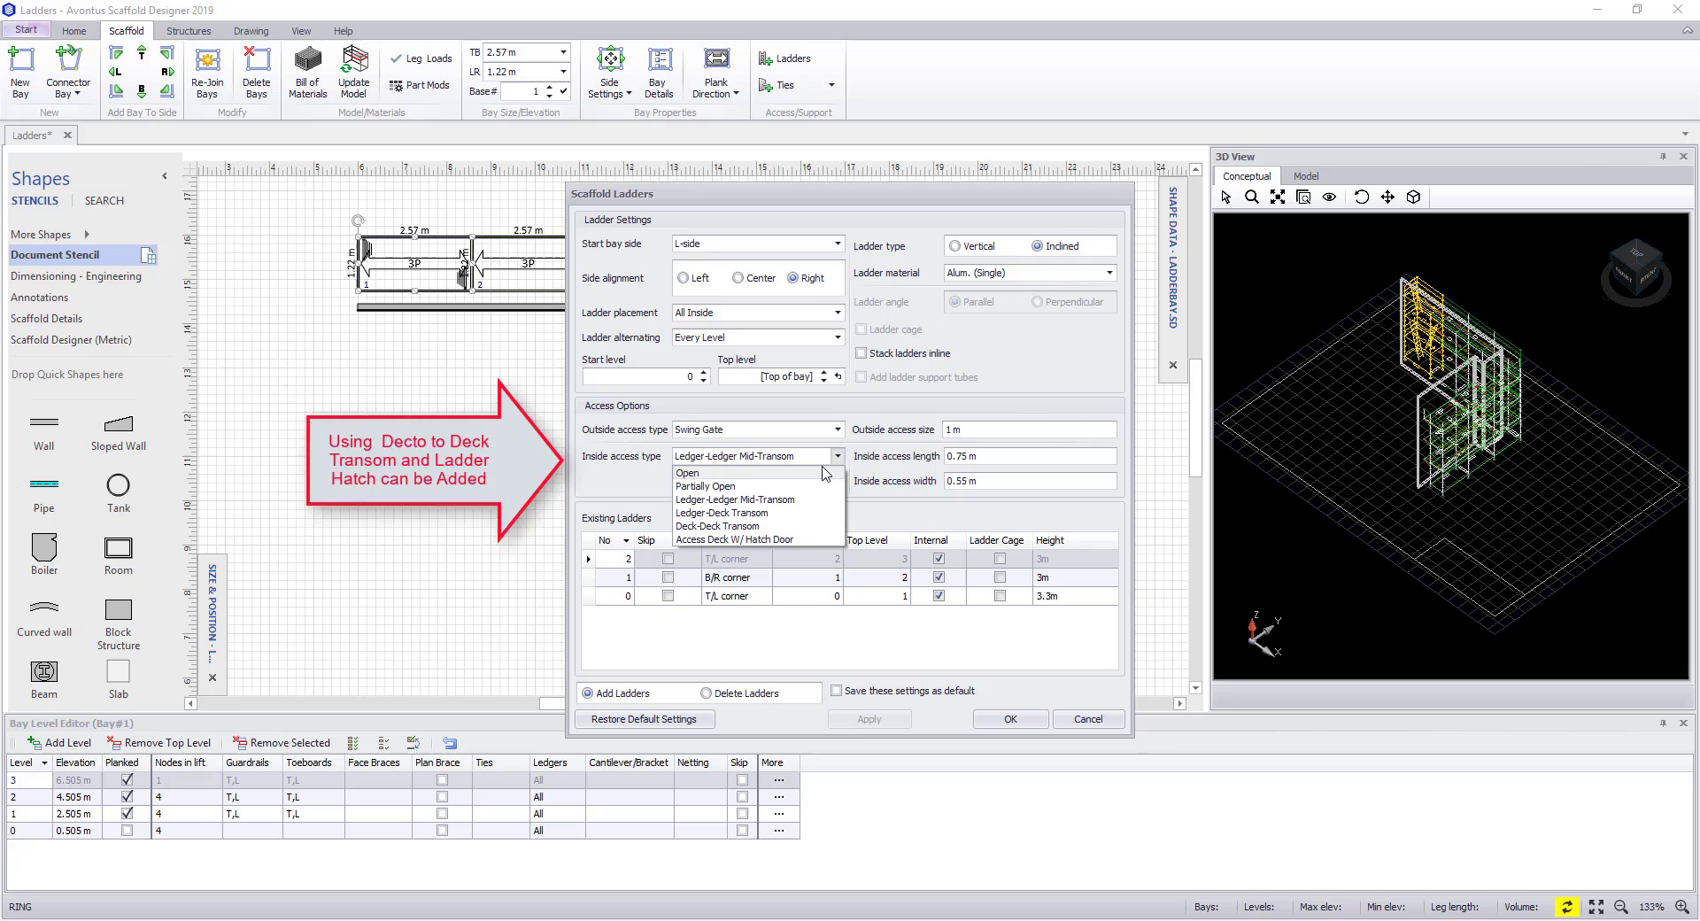
pyautogui.click(770, 526)
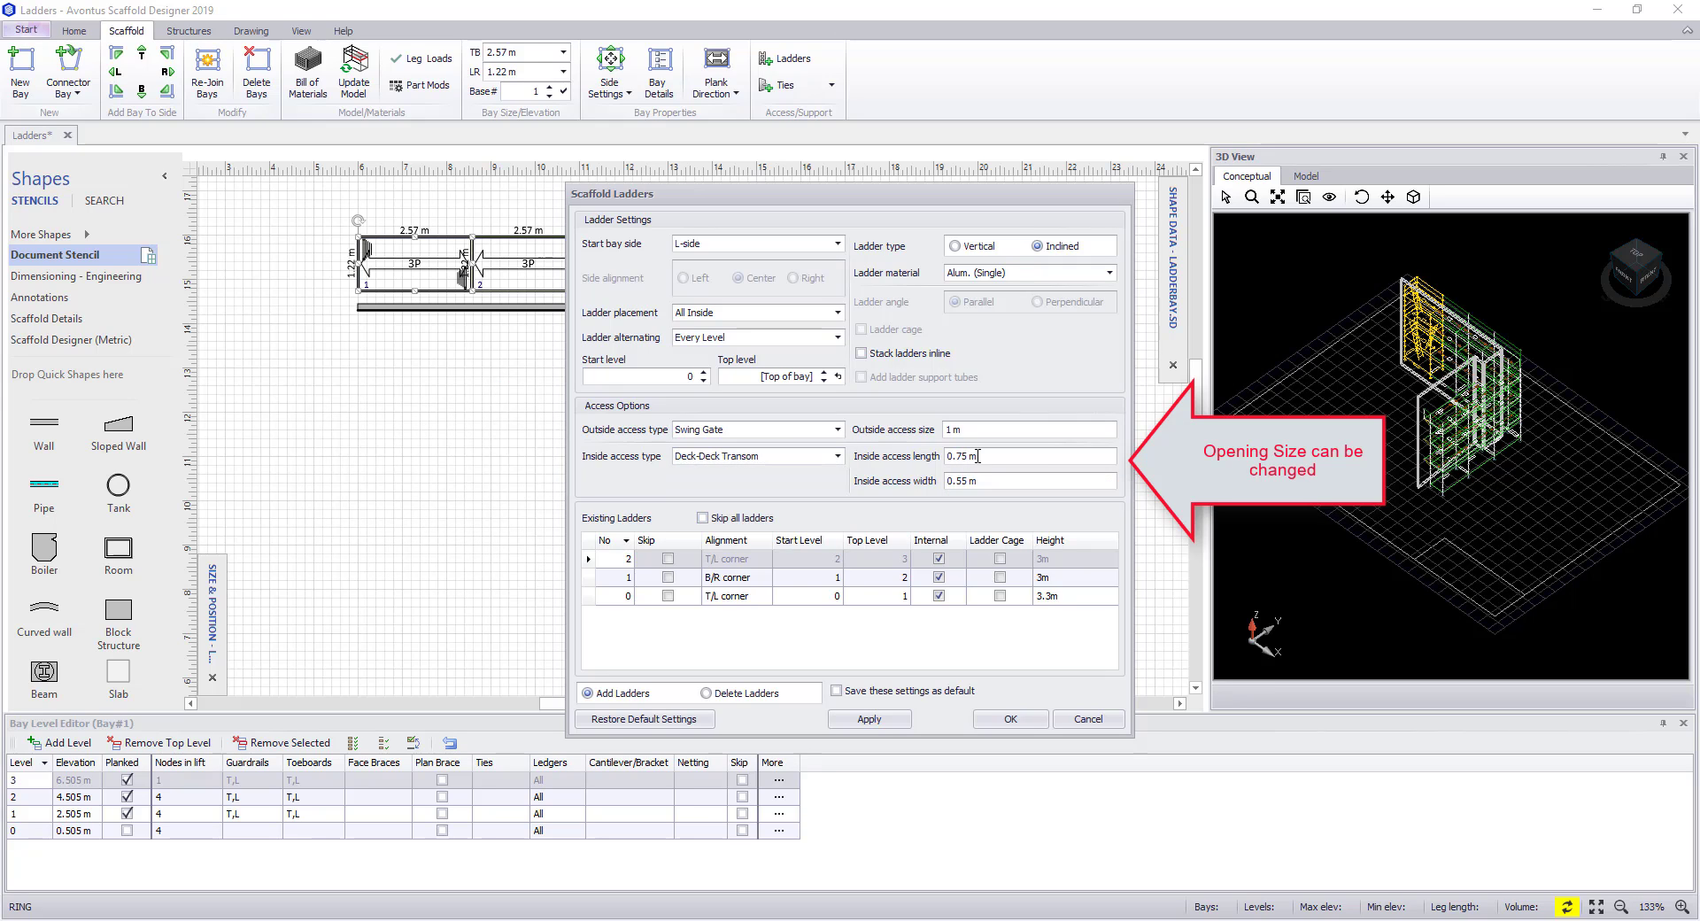
pyautogui.press('BackSpace')
pyautogui.press('BackSpace')
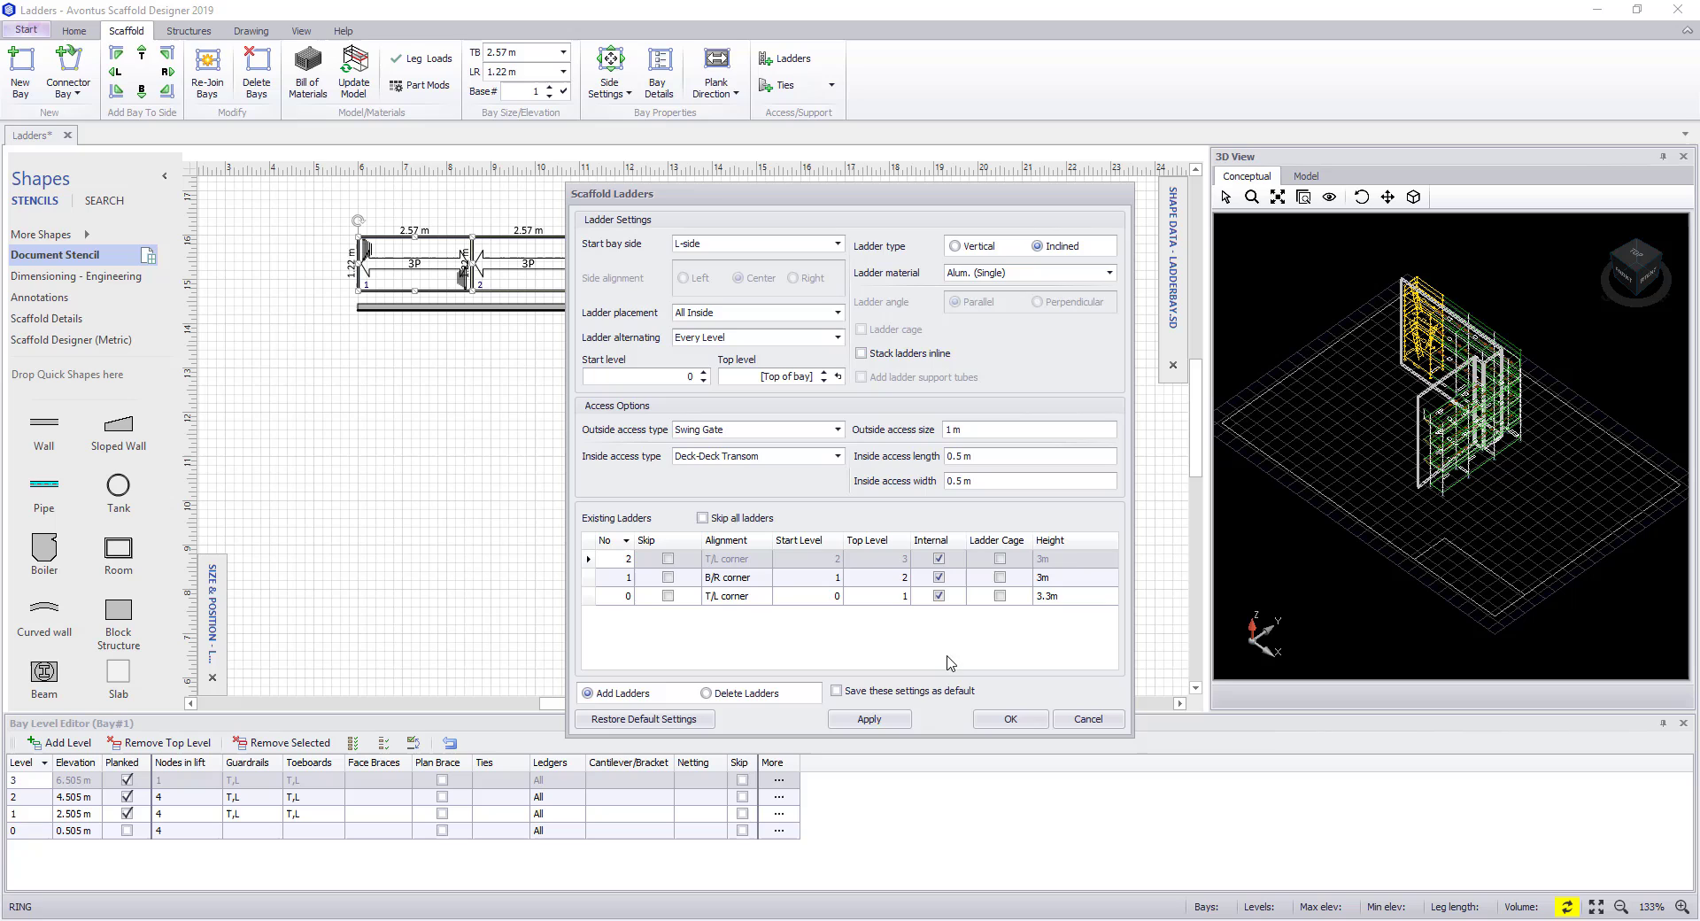
pyautogui.click(986, 724)
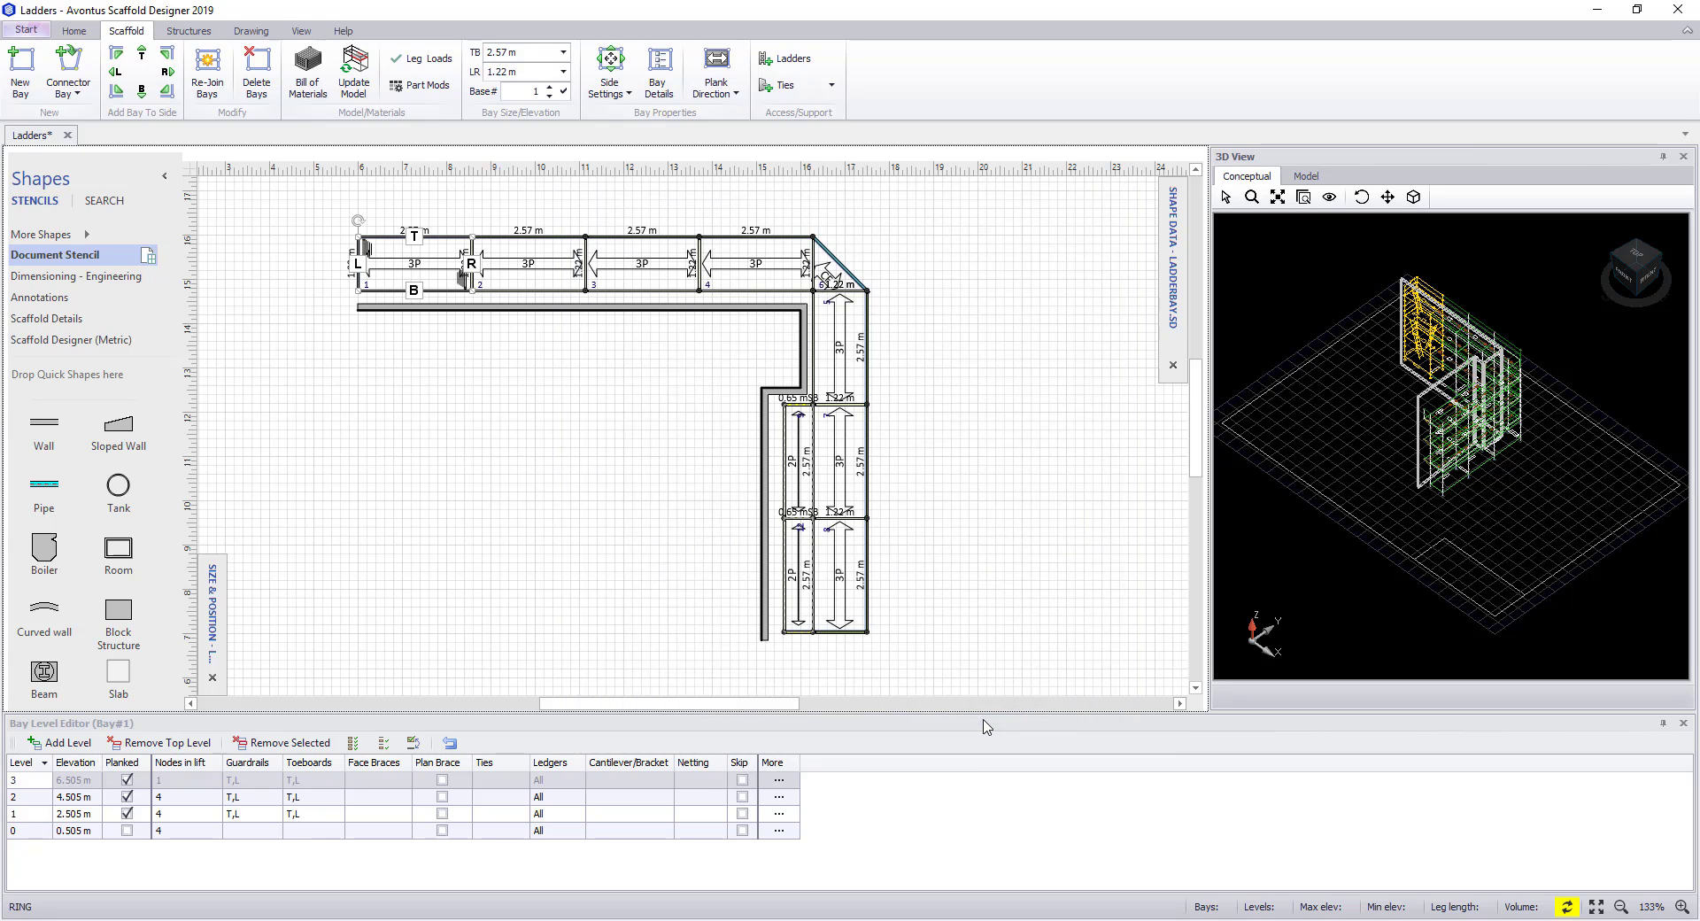
# Render the 3D model and orbit it higher to inspect the deck-to-deck ladder openings.
pyautogui.click(1305, 177)
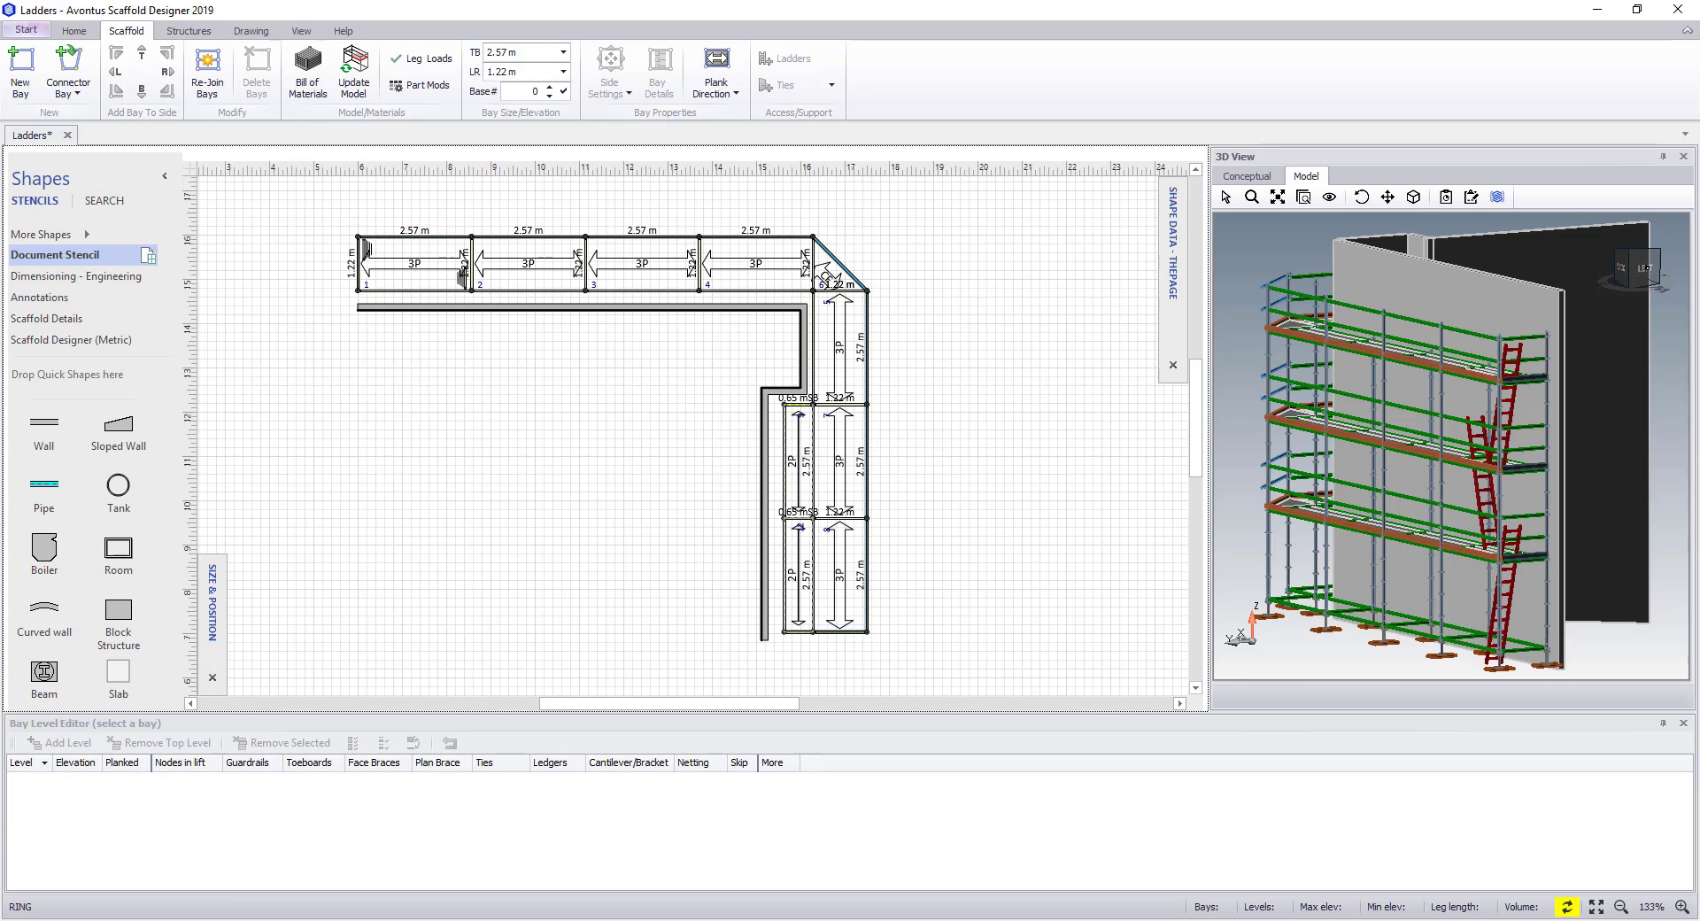
pyautogui.click(1634, 267)
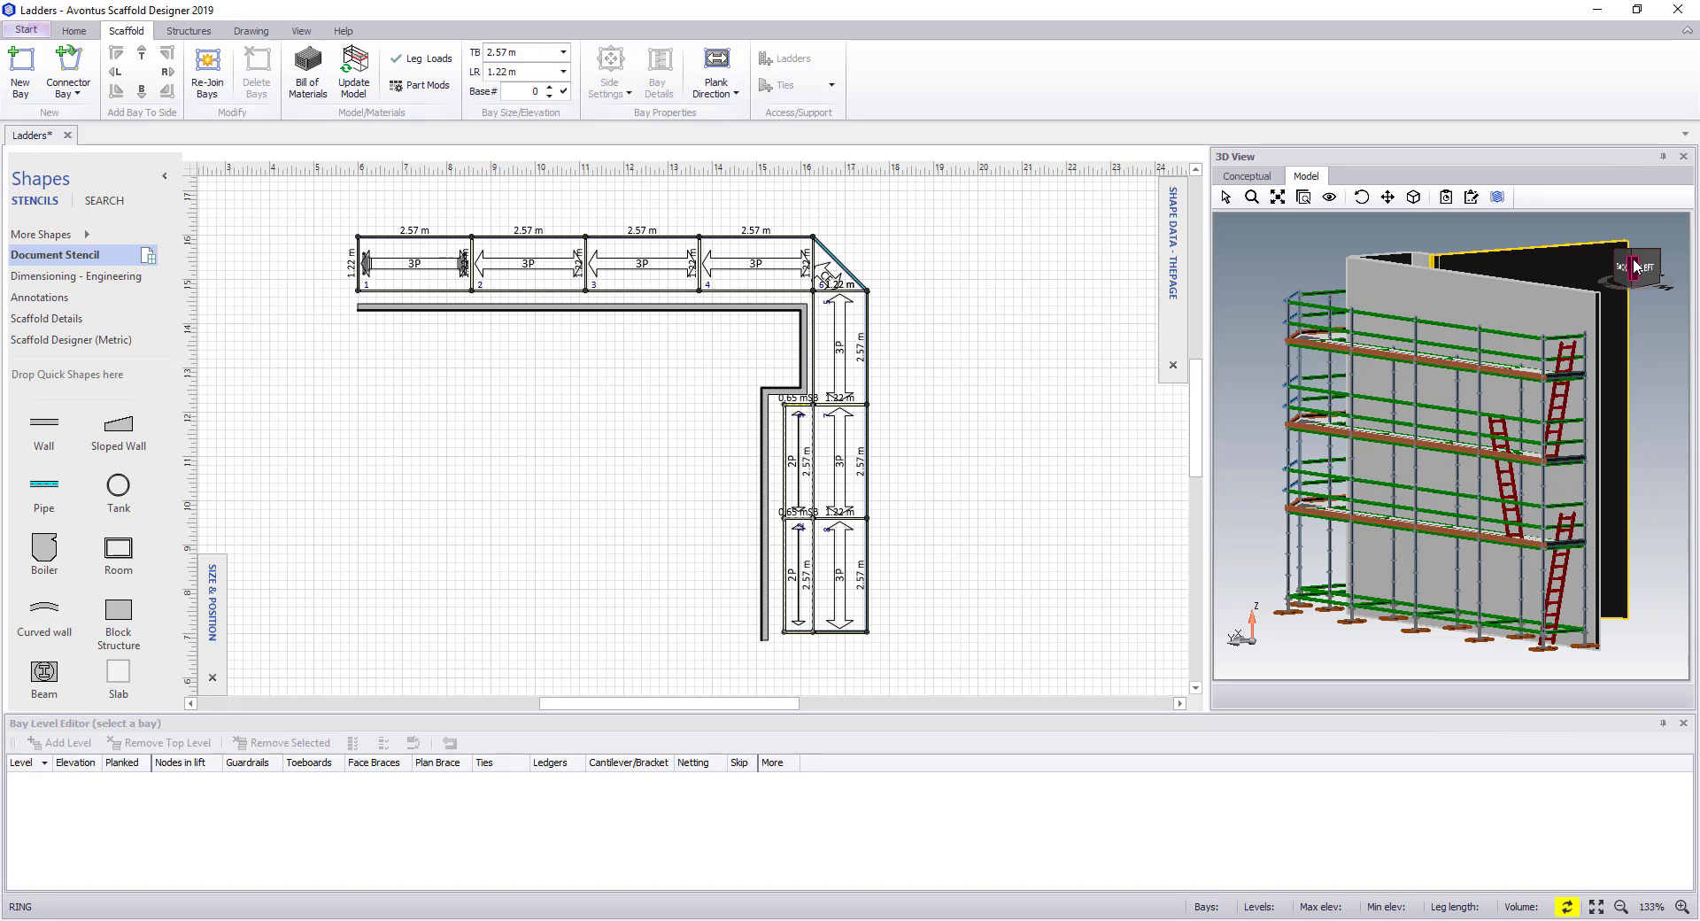
pyautogui.moveTo(1634, 267)
pyautogui.mouseDown()
pyautogui.moveTo(1634, 297)
pyautogui.moveTo(1639, 261)
pyautogui.mouseUp()
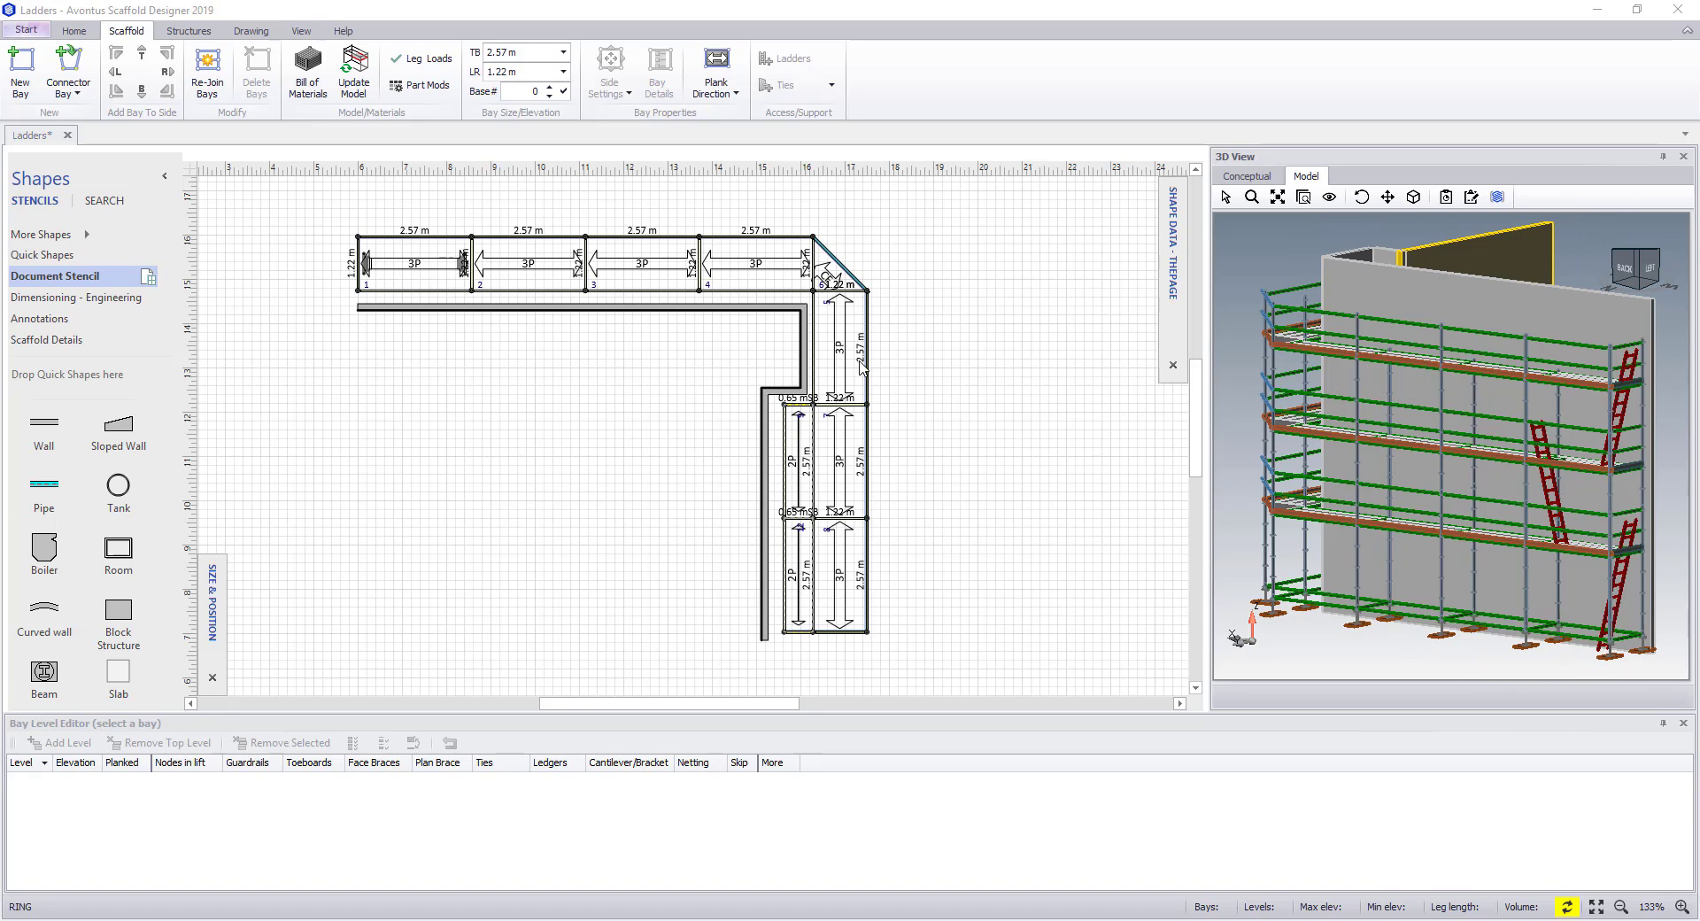
# Switch the first bay's inside access to Access Deck W/ Hatch Door with Built-in (Hatch Deck) ladders.
pyautogui.click(445, 269)
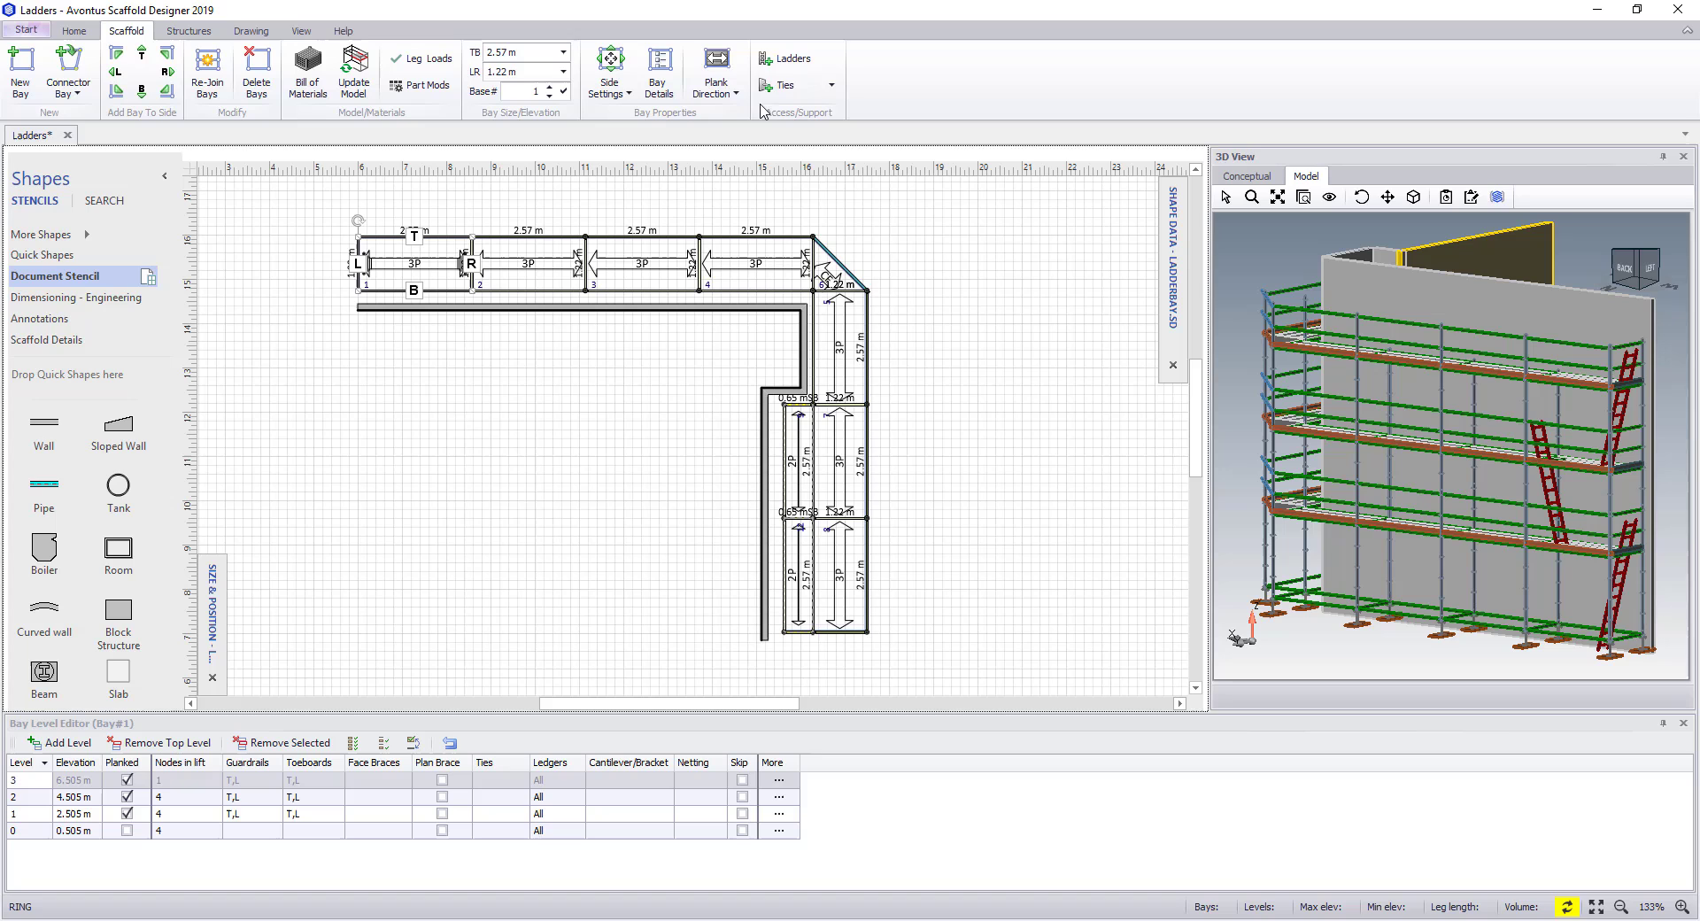
pyautogui.click(791, 59)
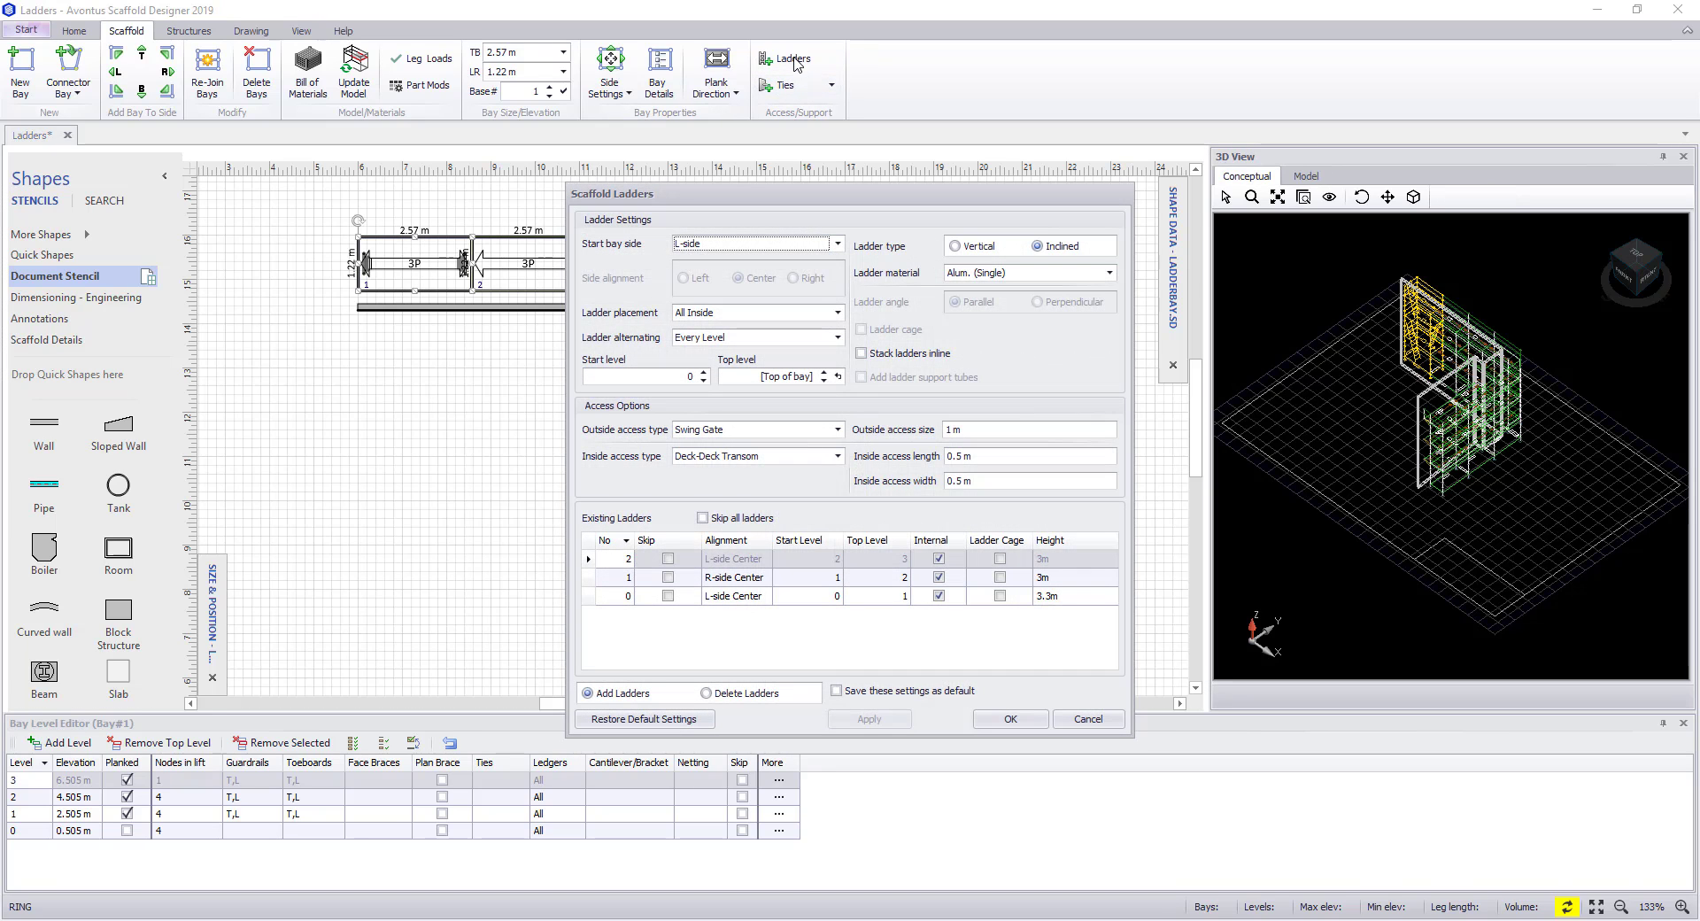
pyautogui.click(836, 456)
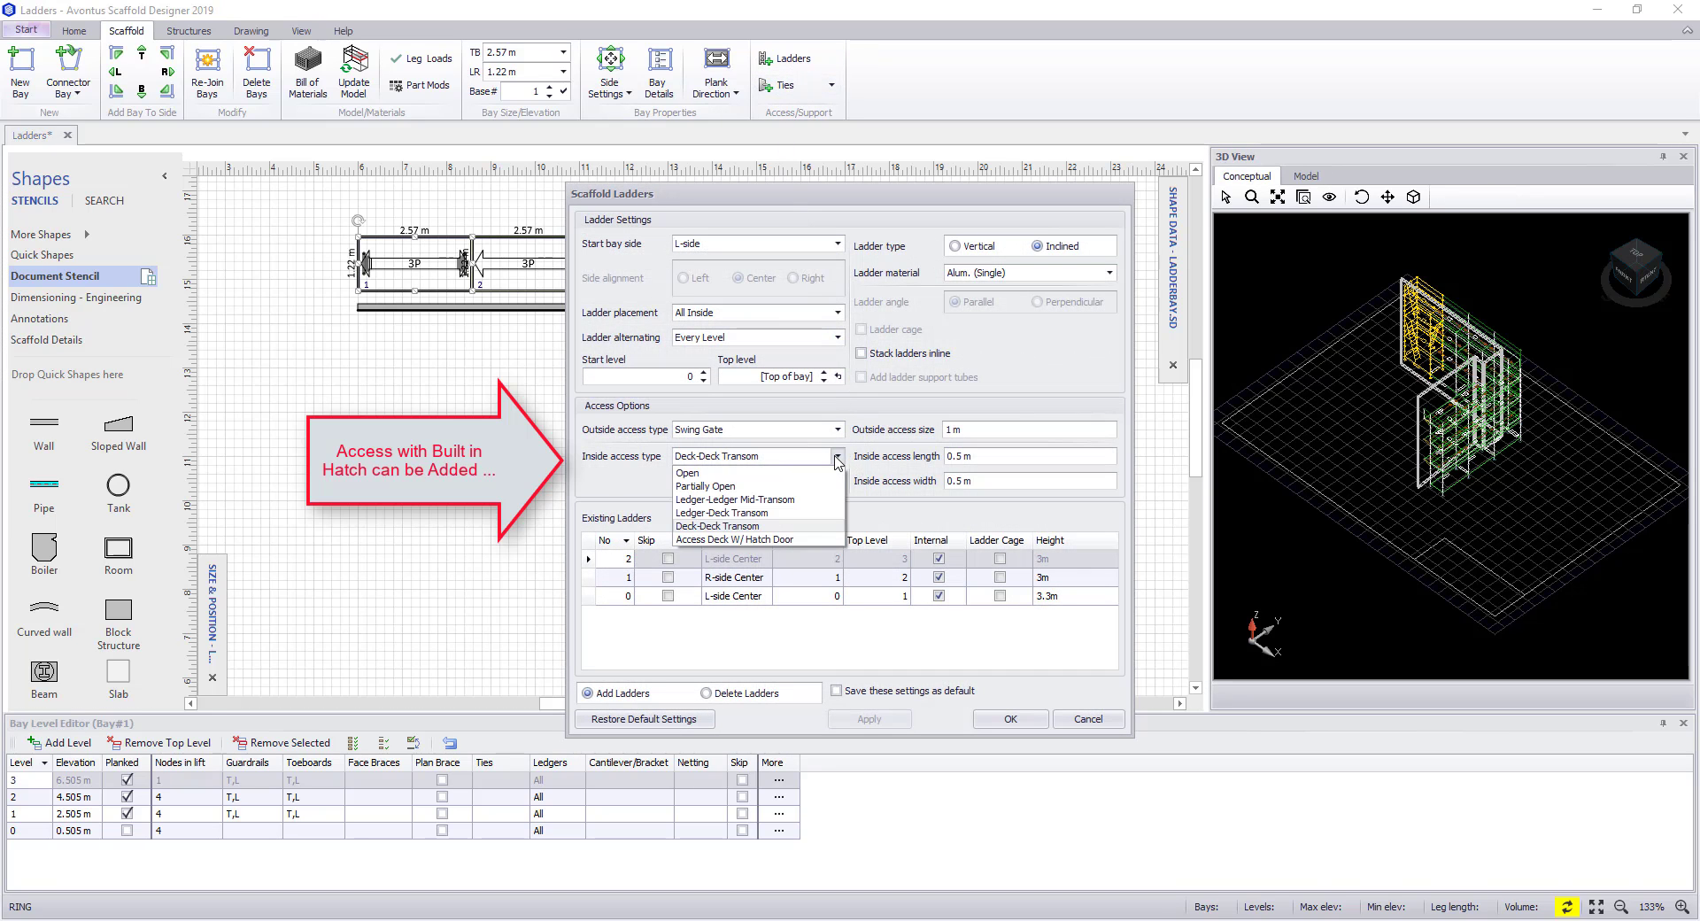
pyautogui.click(802, 539)
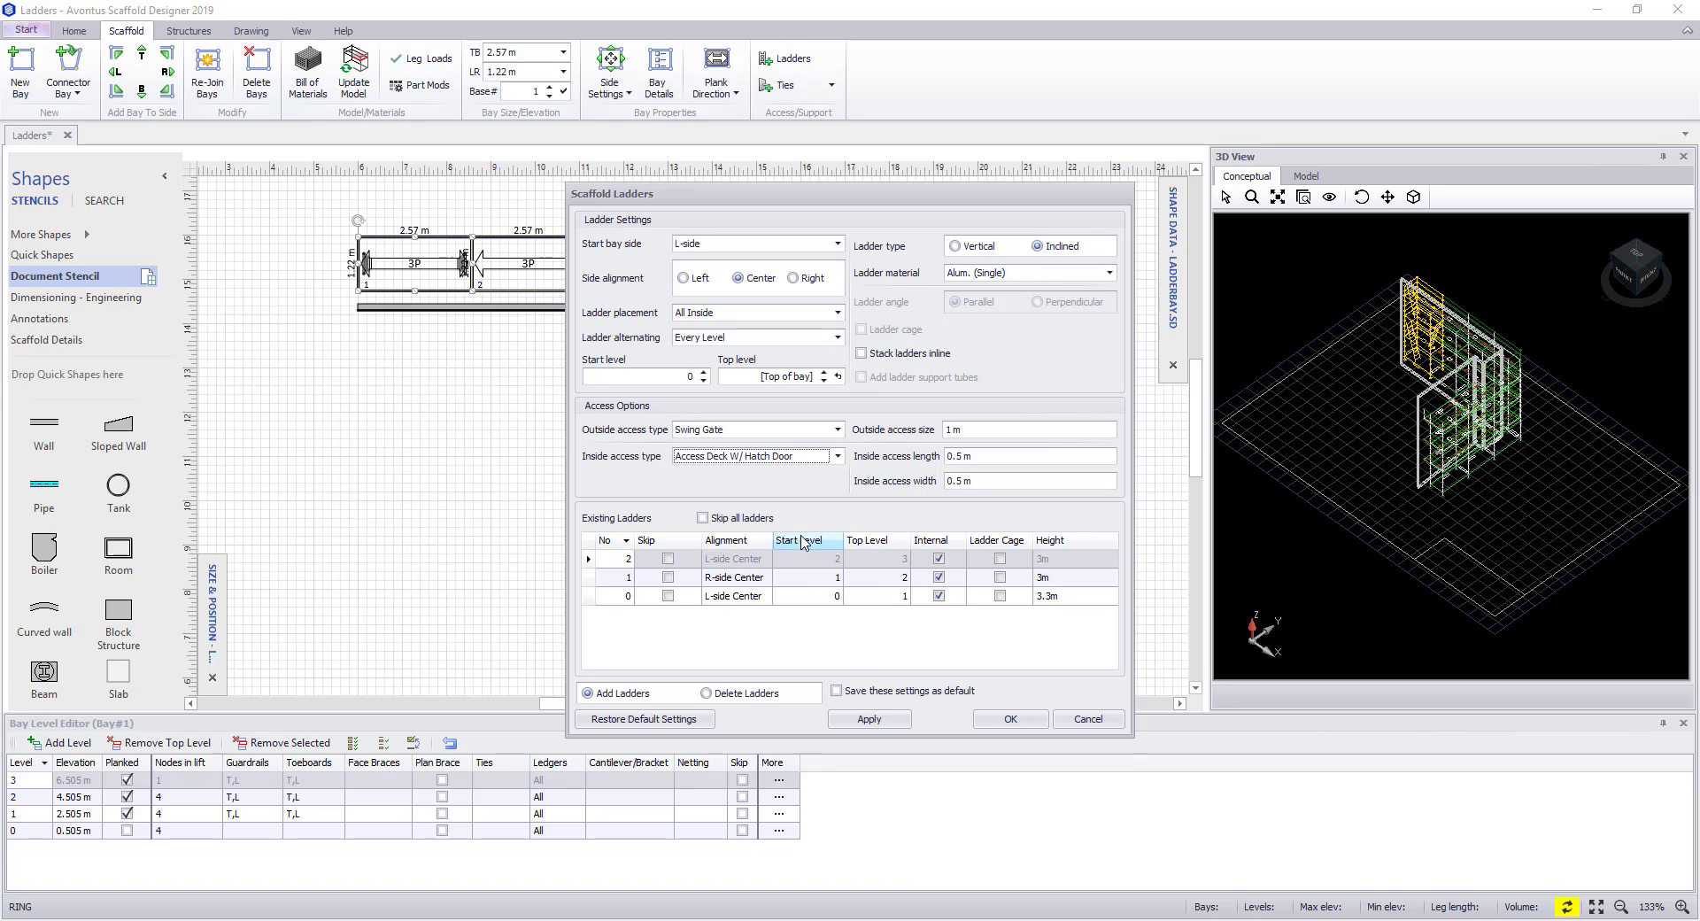
pyautogui.click(1108, 274)
pyautogui.click(1043, 344)
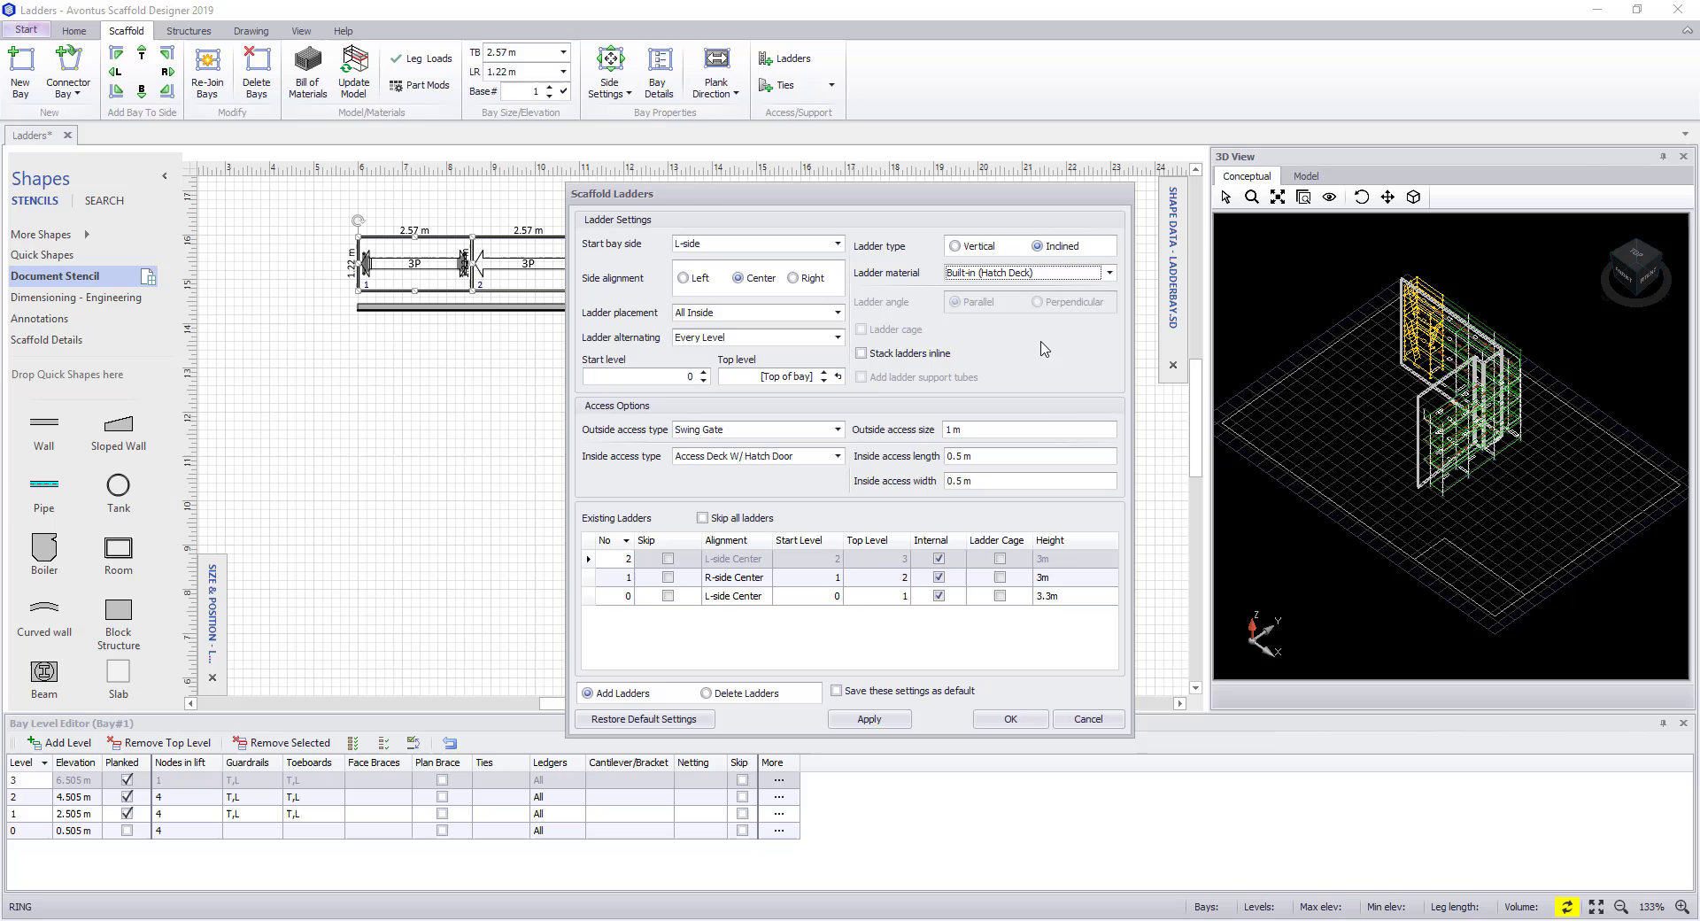
pyautogui.click(898, 721)
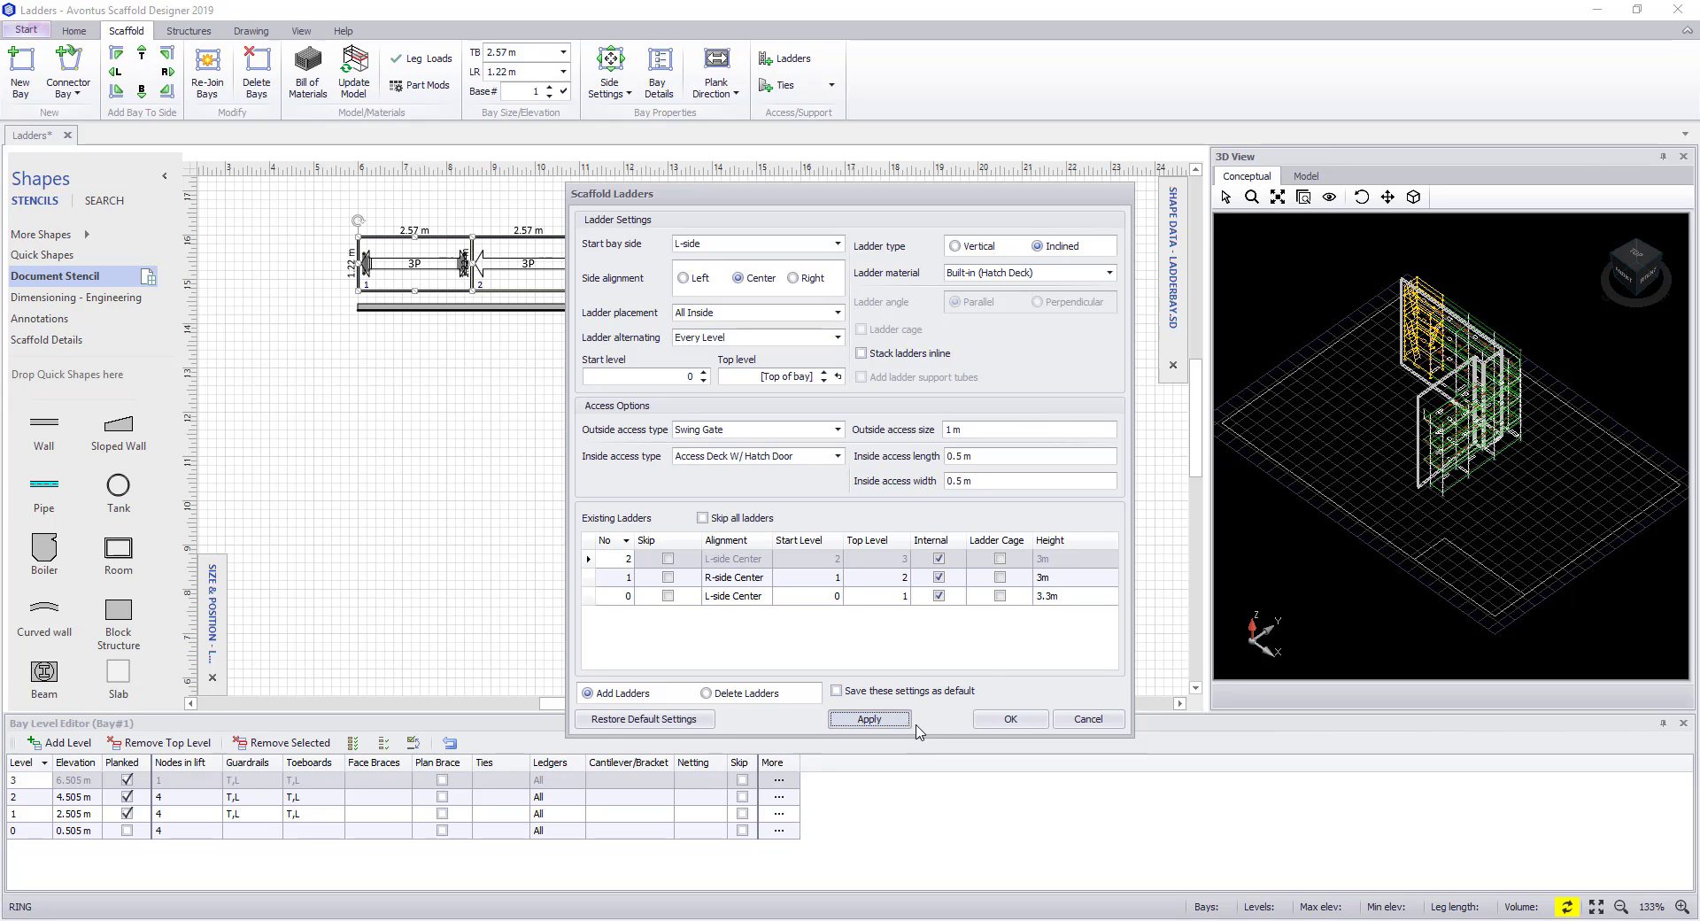
pyautogui.click(997, 722)
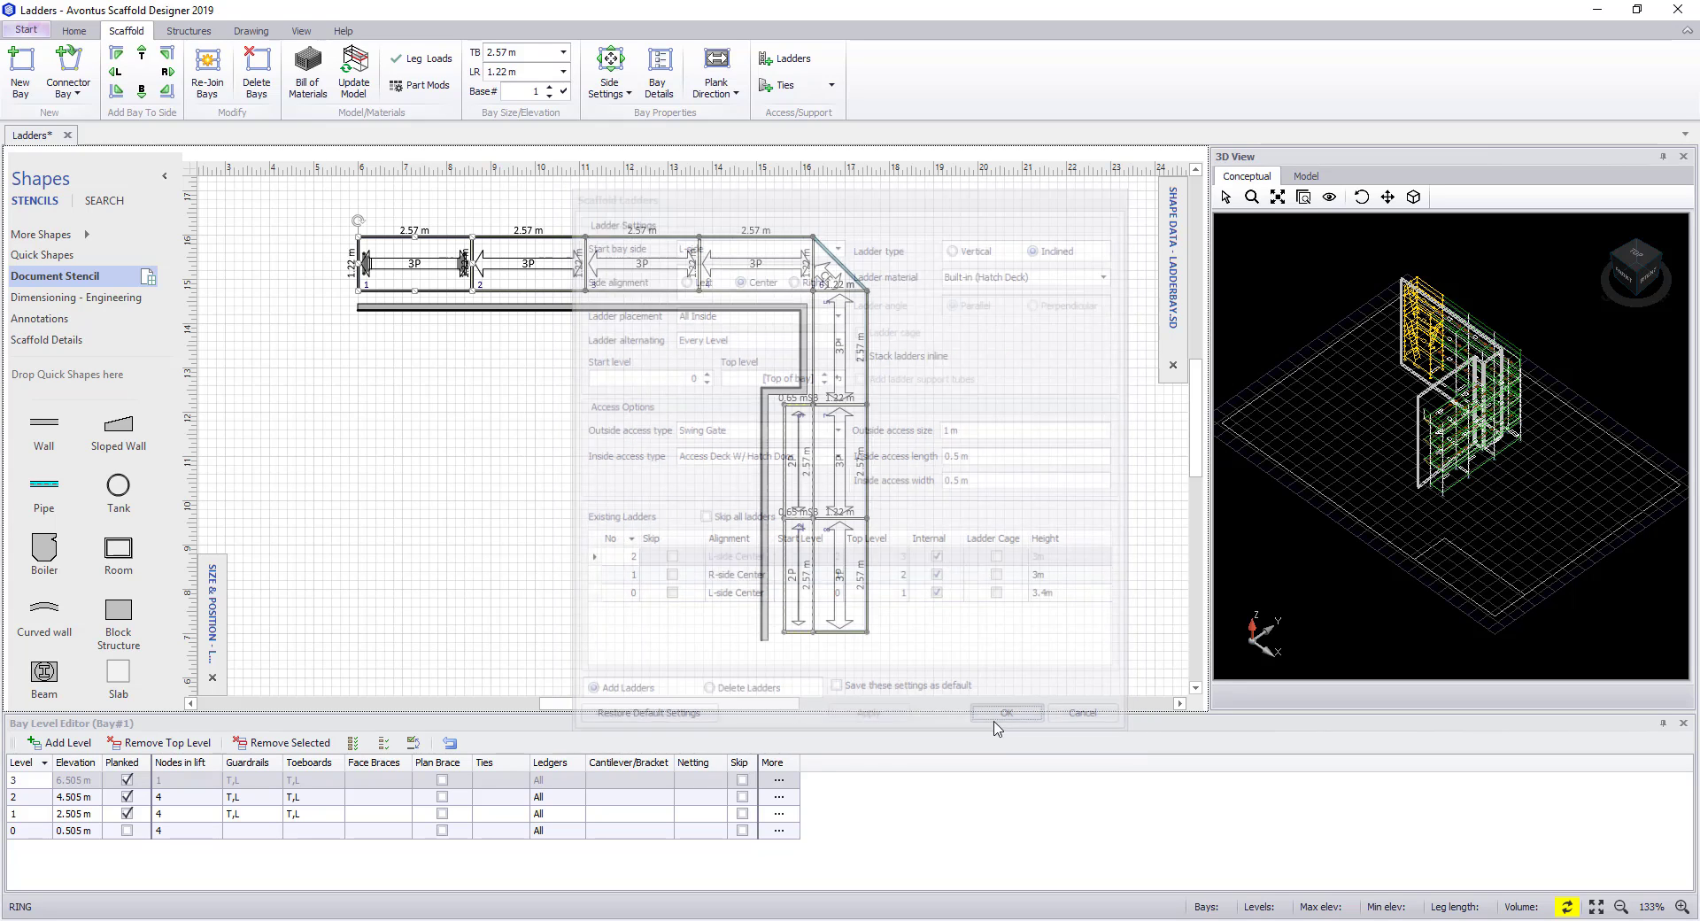
# Render the model and tilt it to an elevated isometric view of the hatch-deck ladders.
pyautogui.click(1306, 175)
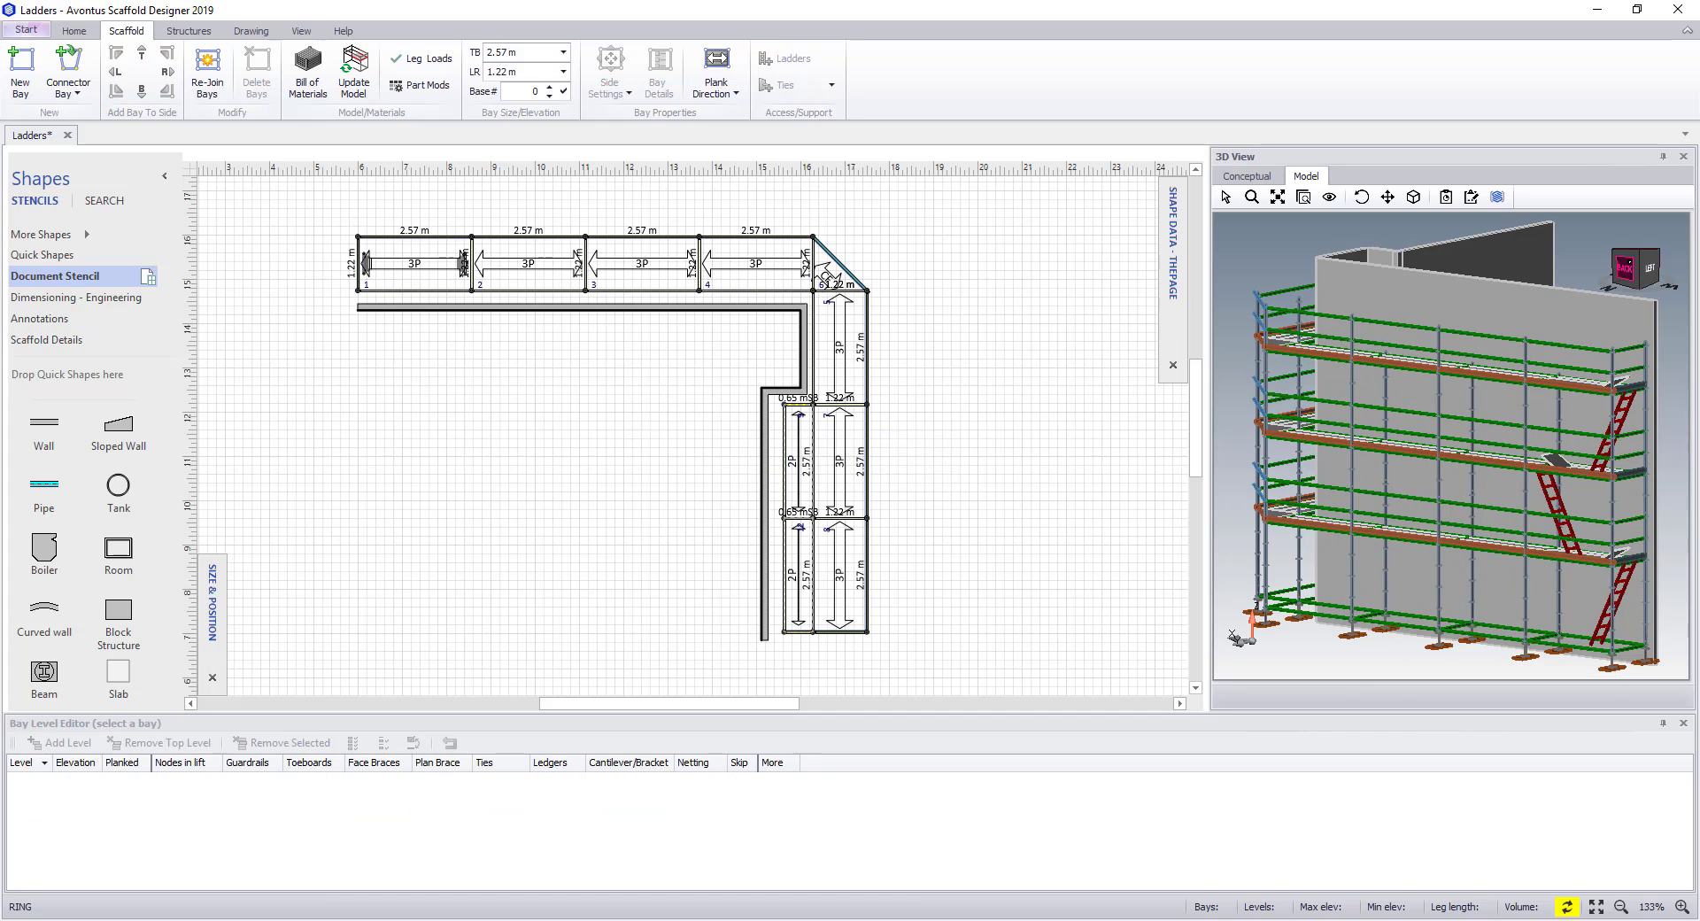
pyautogui.click(1628, 264)
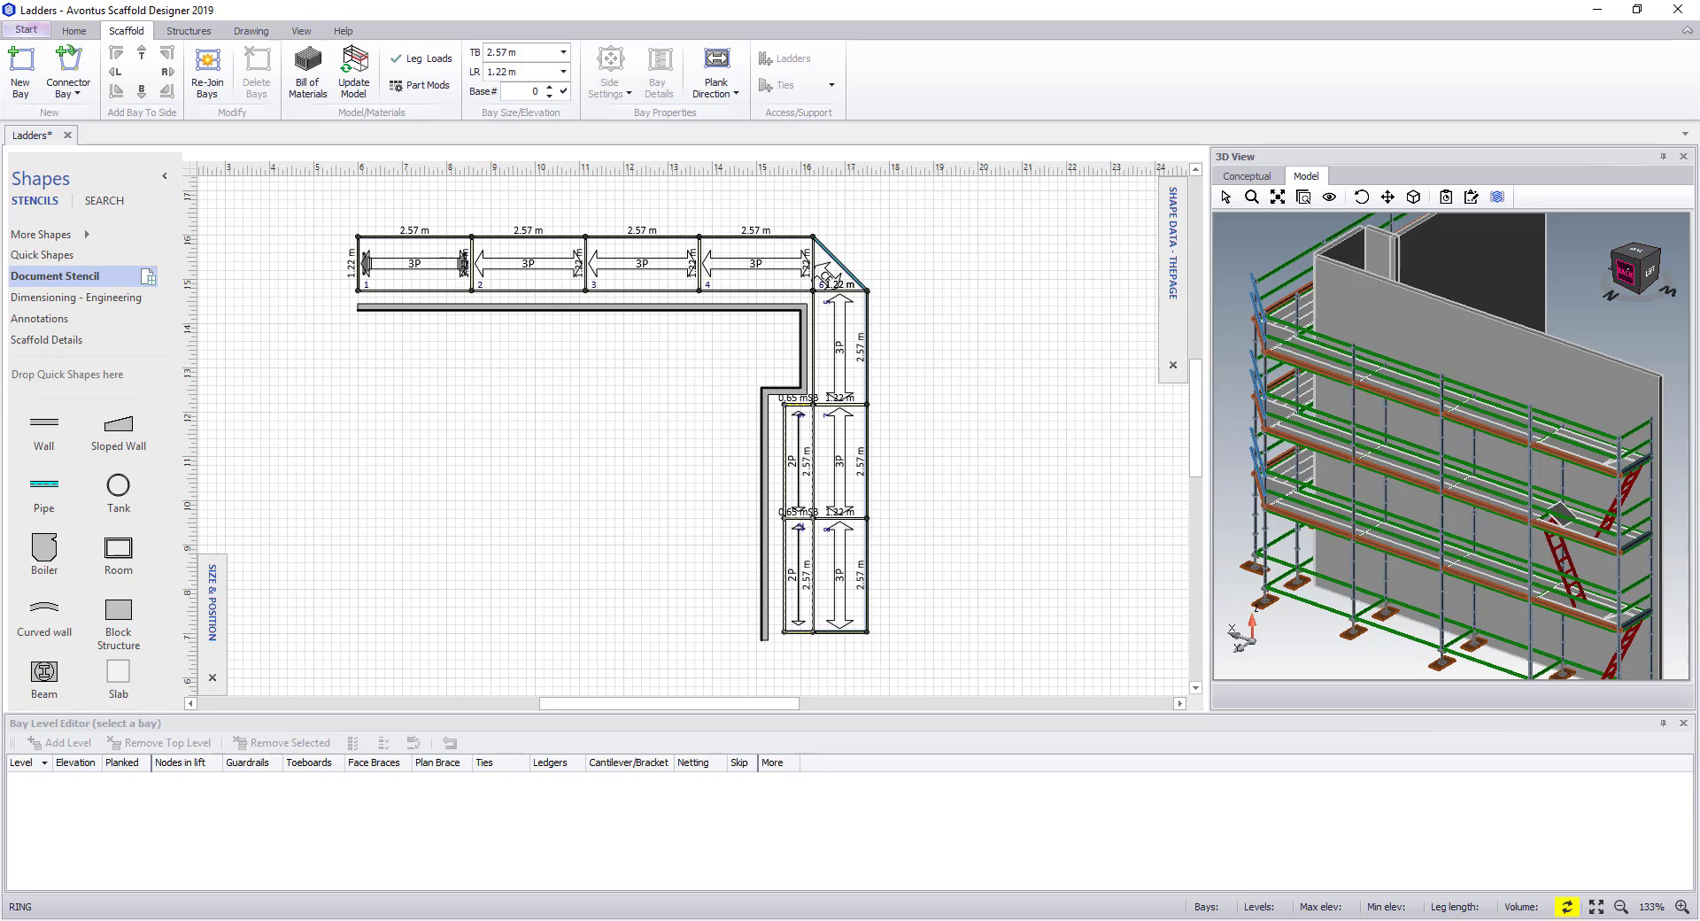
# Reopen the first bay's ladder settings, showing its three hatch-door internal ladders.
pyautogui.click(422, 262)
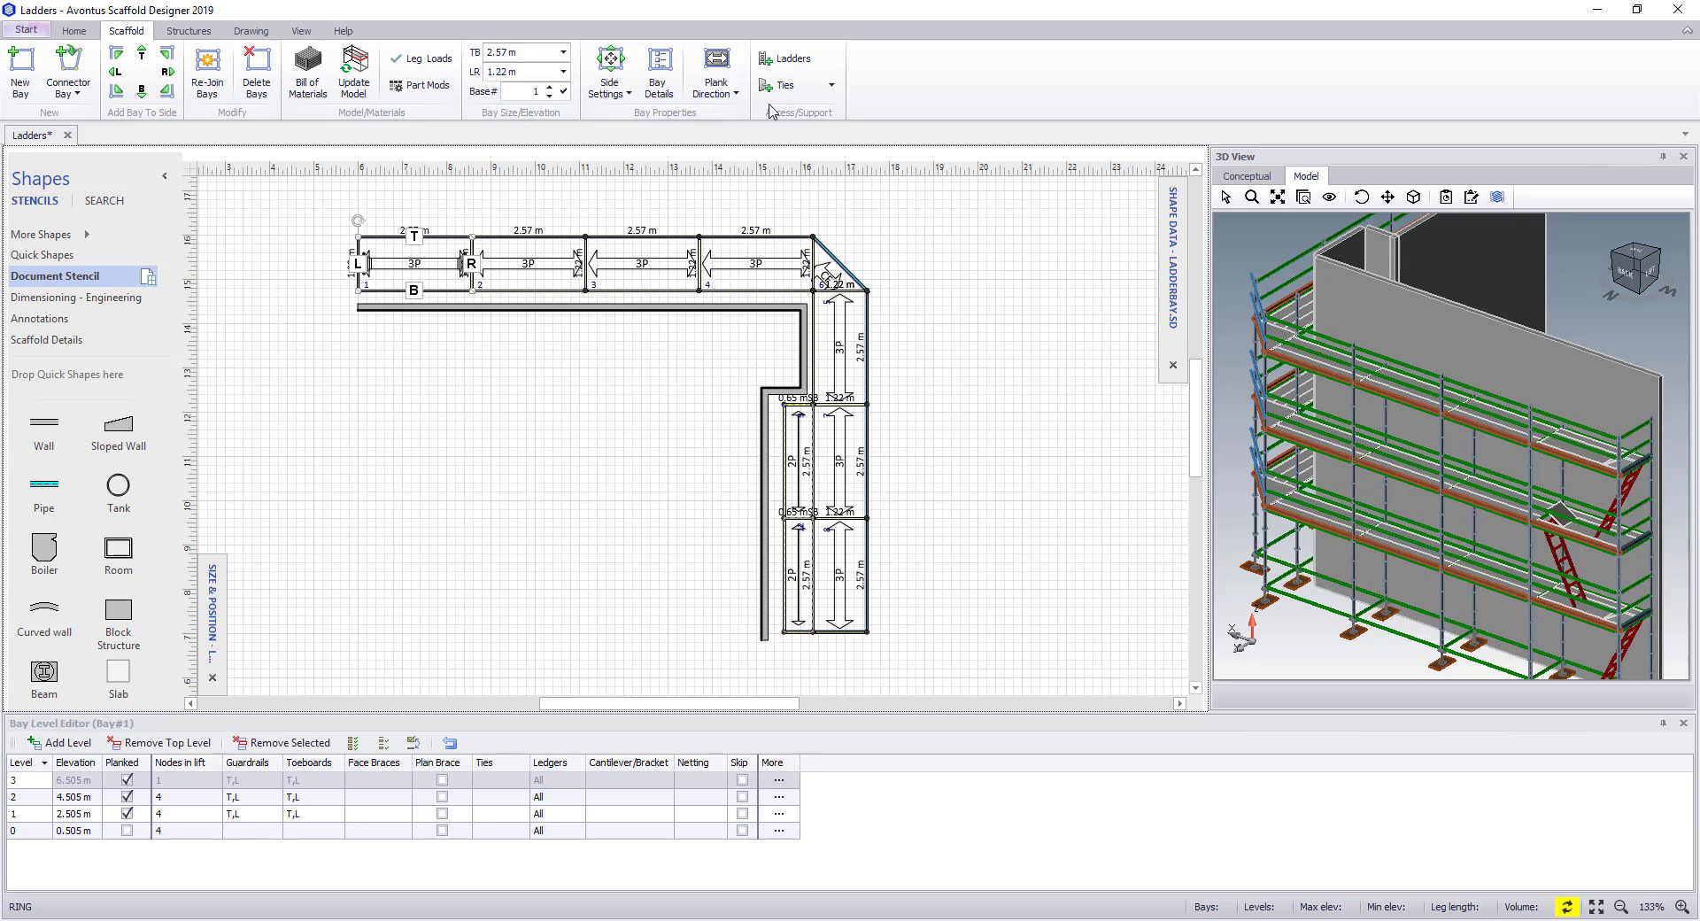
pyautogui.click(789, 60)
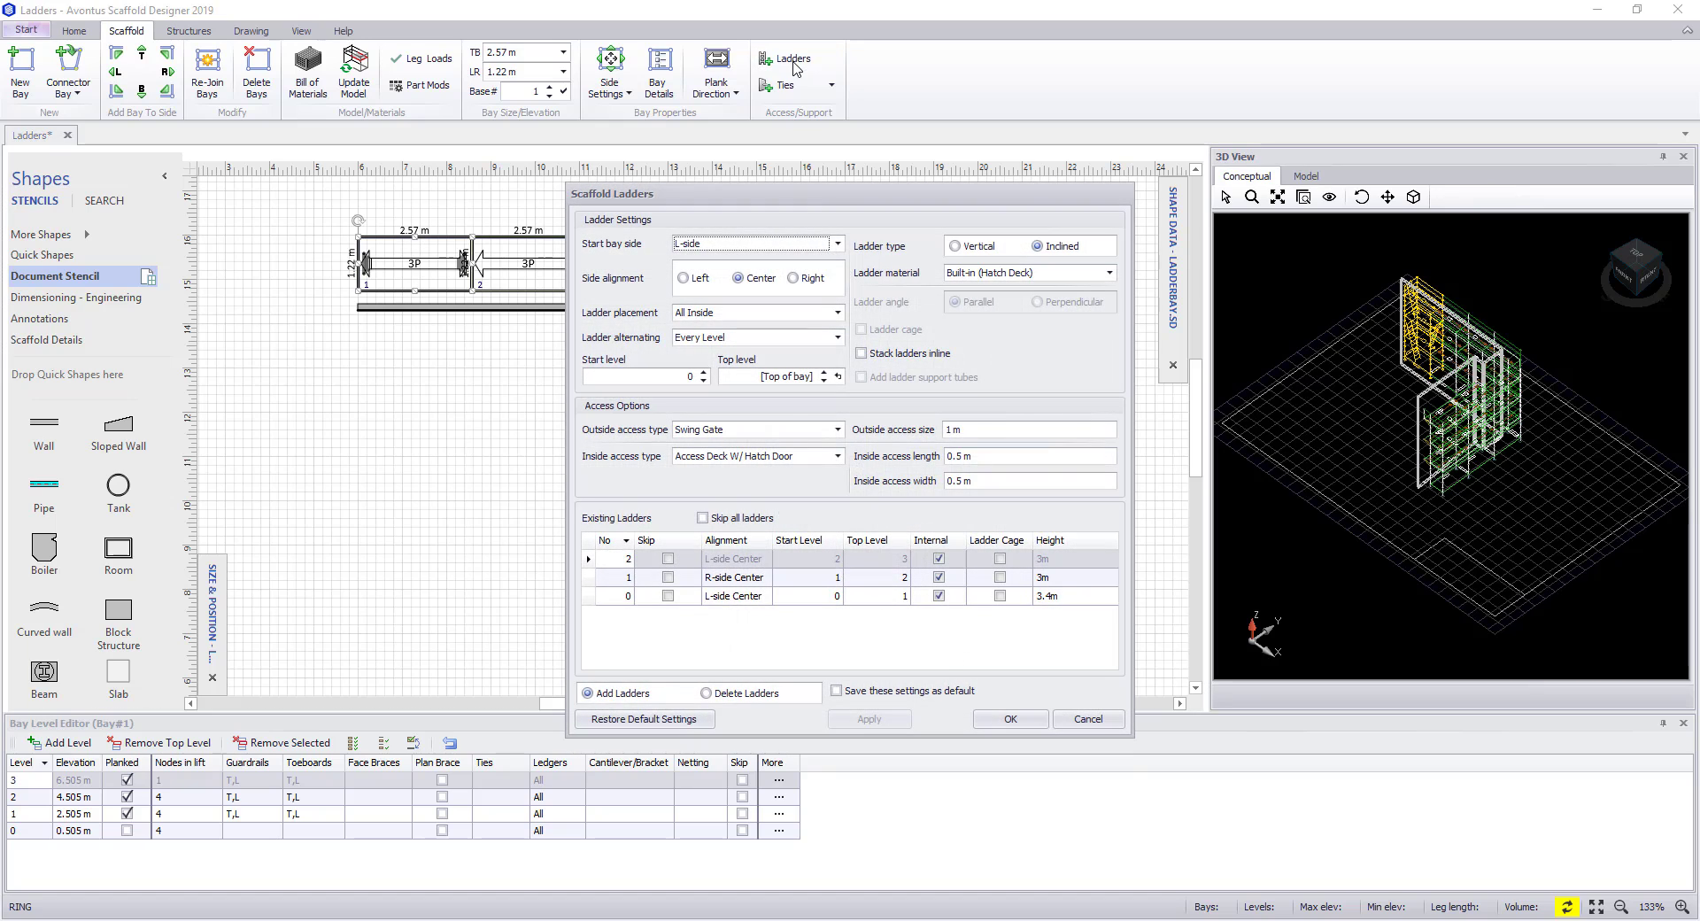